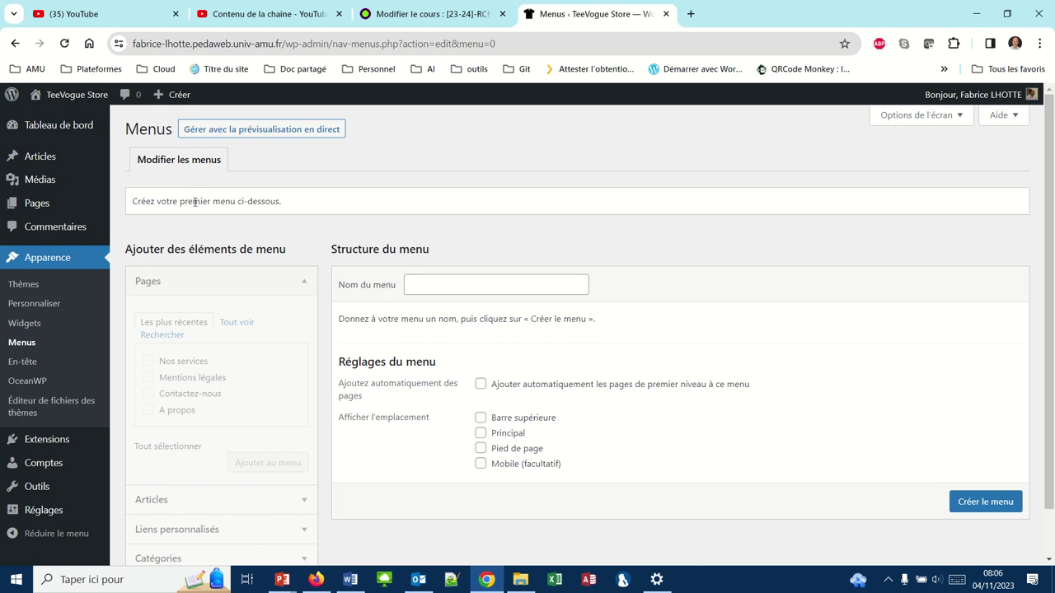
Create a menu named menuprincipal displayed in the Principal location, and check its assignment in the theme's menu locations
click(414, 287)
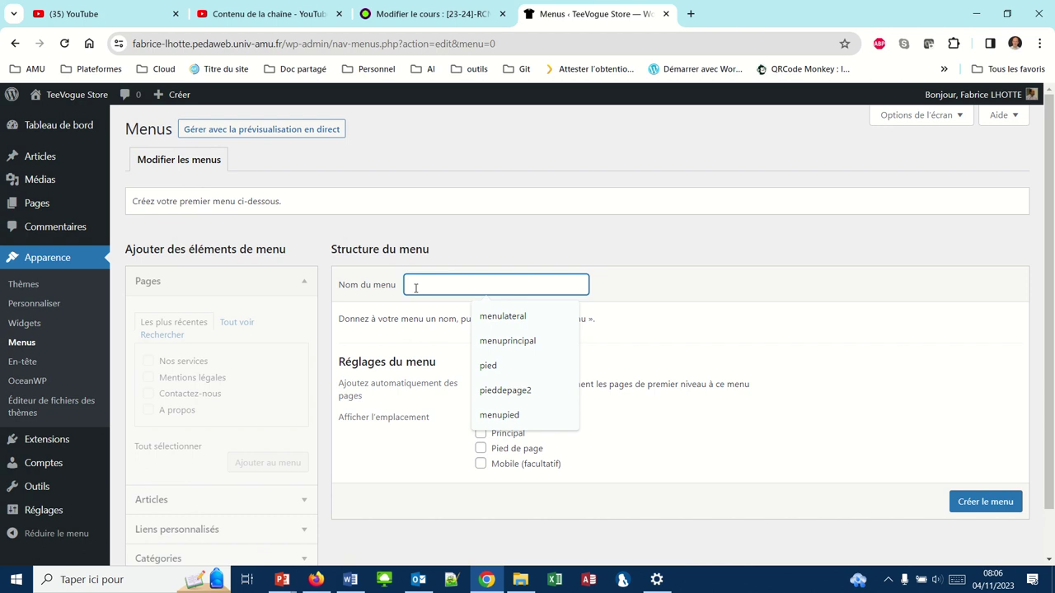
click(505, 339)
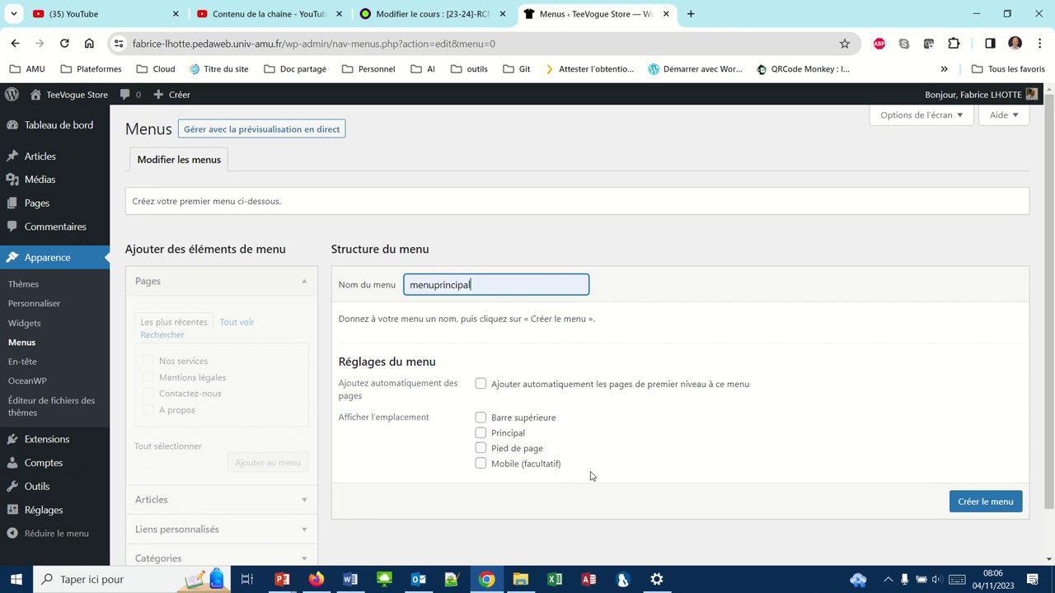
click(480, 435)
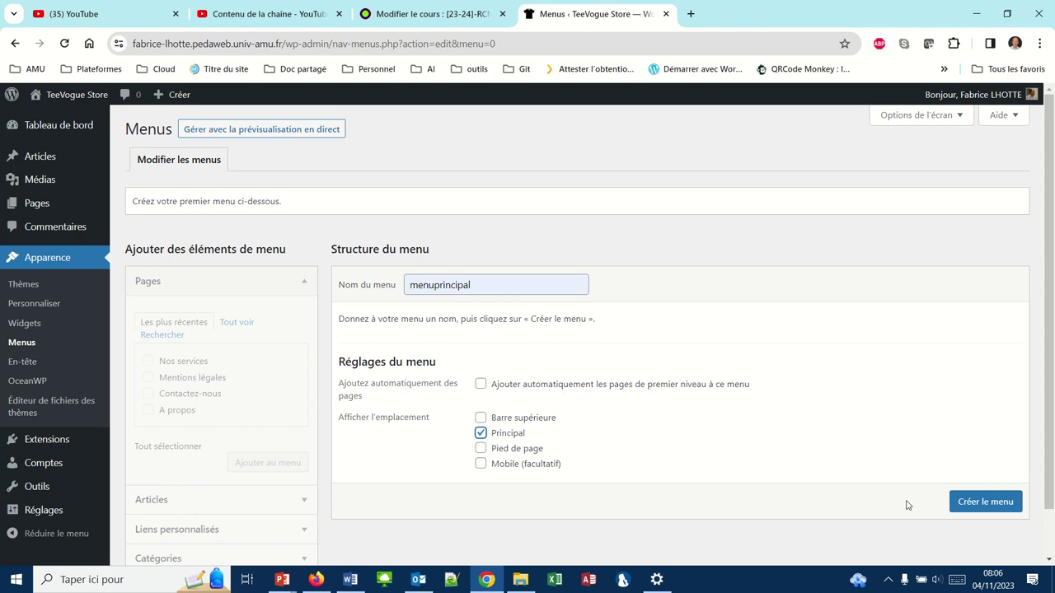
click(967, 507)
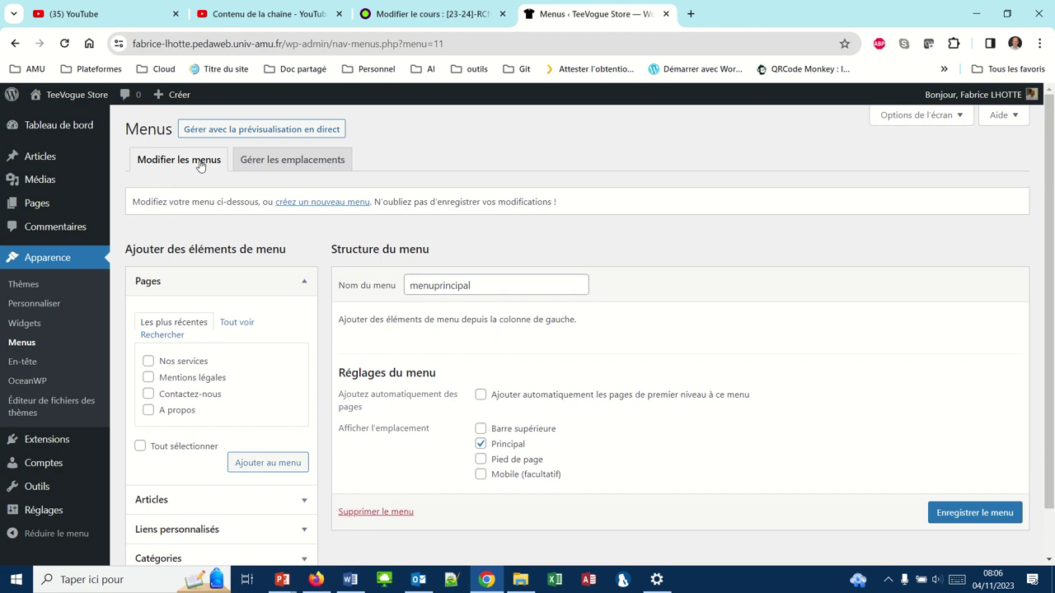
click(271, 173)
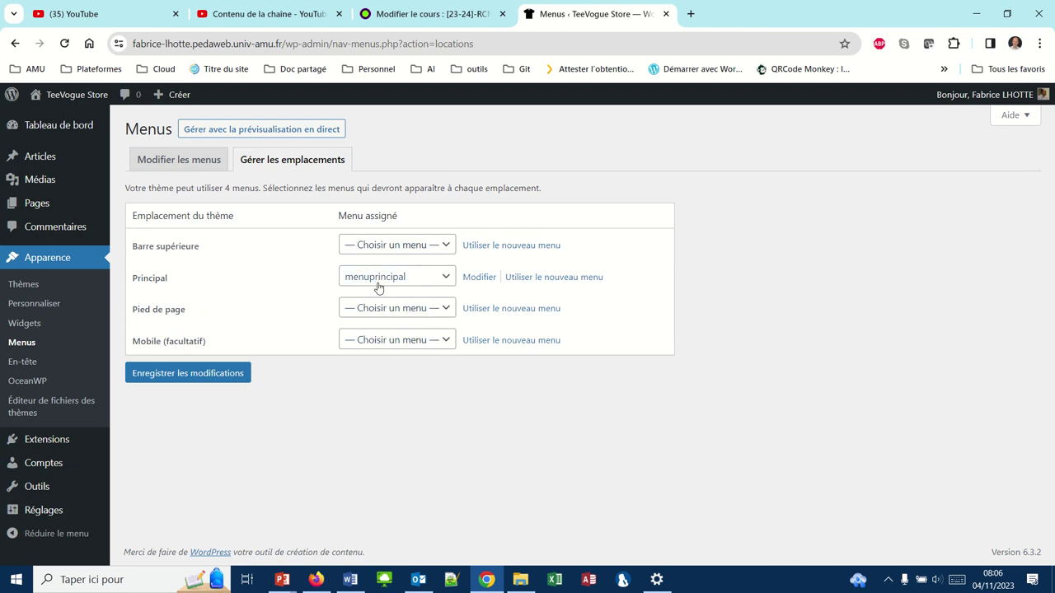
click(183, 162)
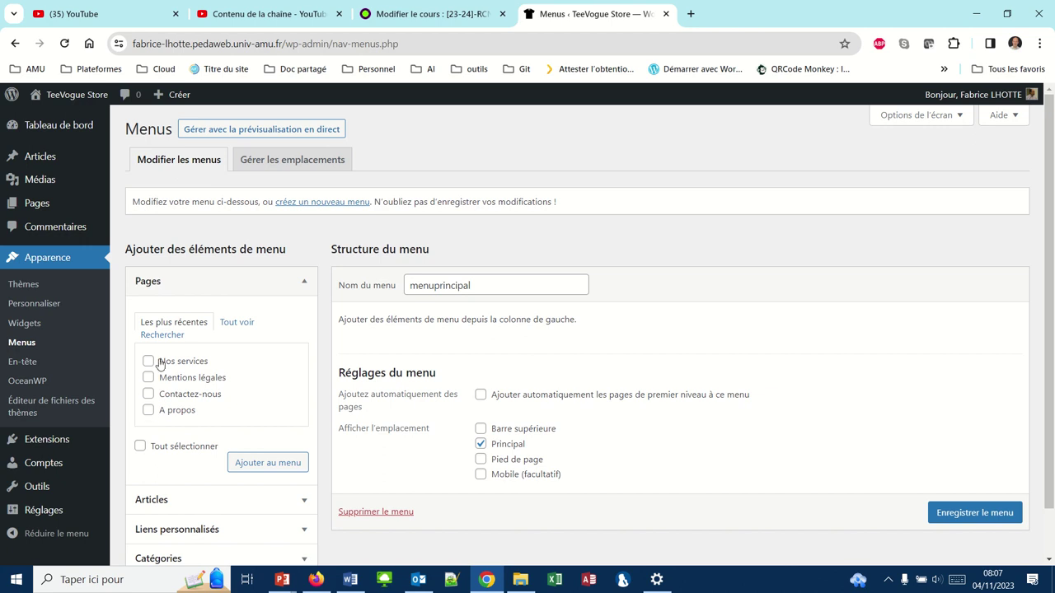
Add the pages Blog, A propos, Contactez-nous and Nos services to the menu, and place Nos services first
click(234, 326)
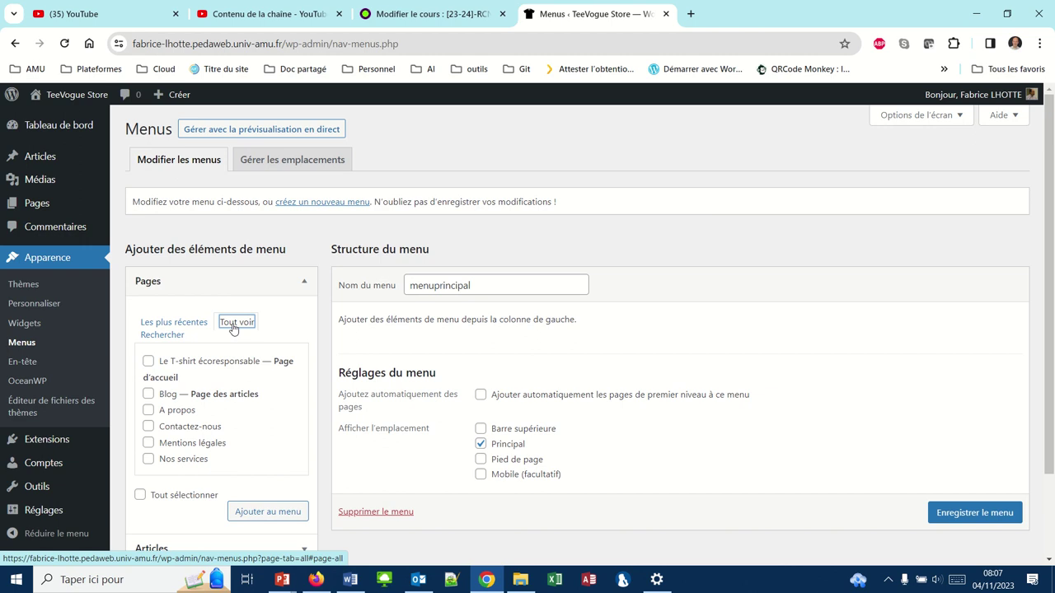
click(147, 396)
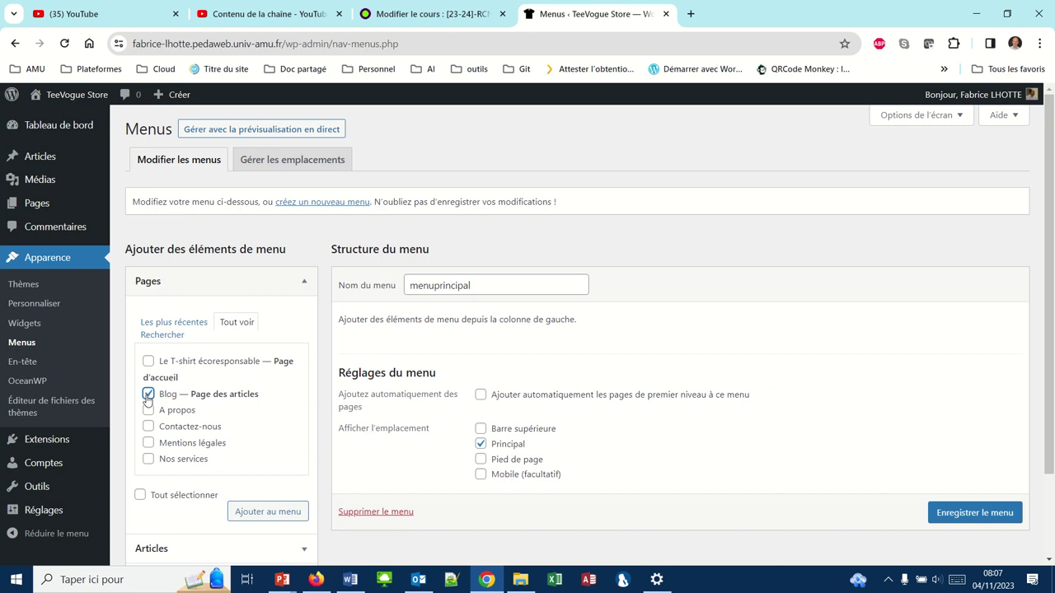
click(149, 460)
click(148, 411)
click(149, 426)
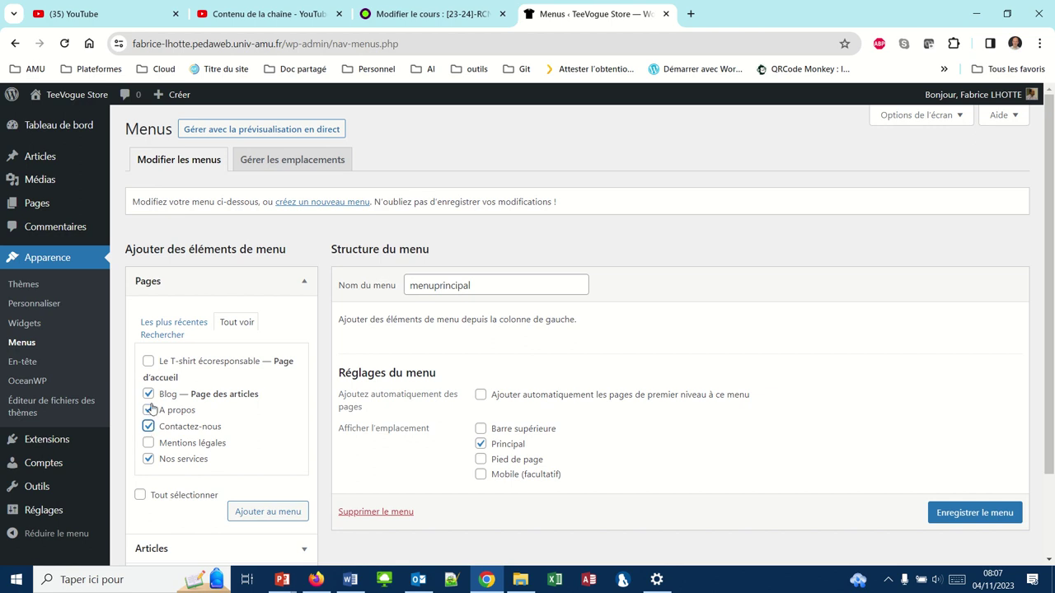
click(258, 513)
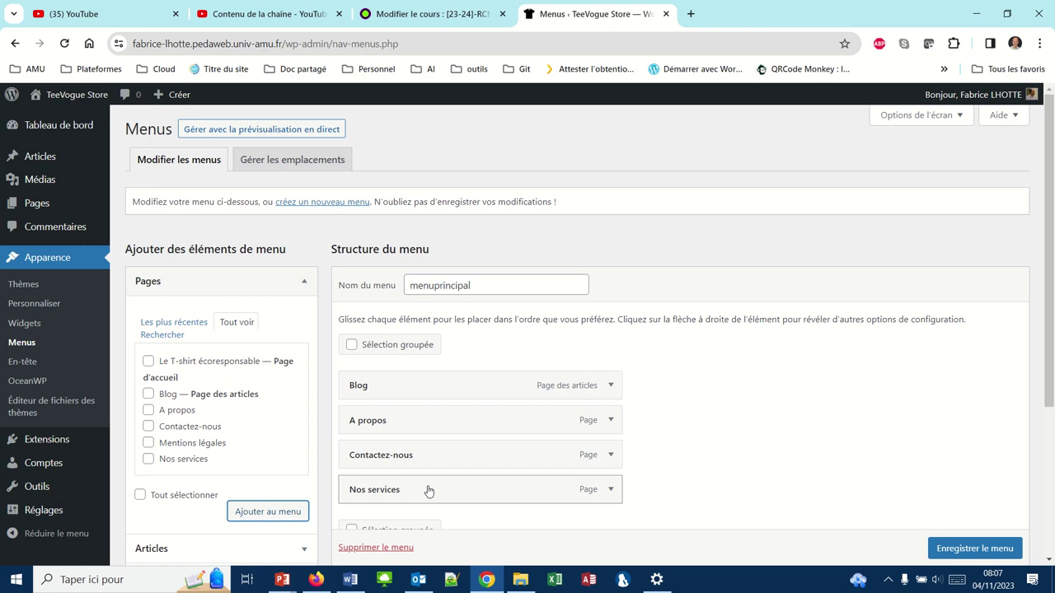
drag(428, 492, 430, 385)
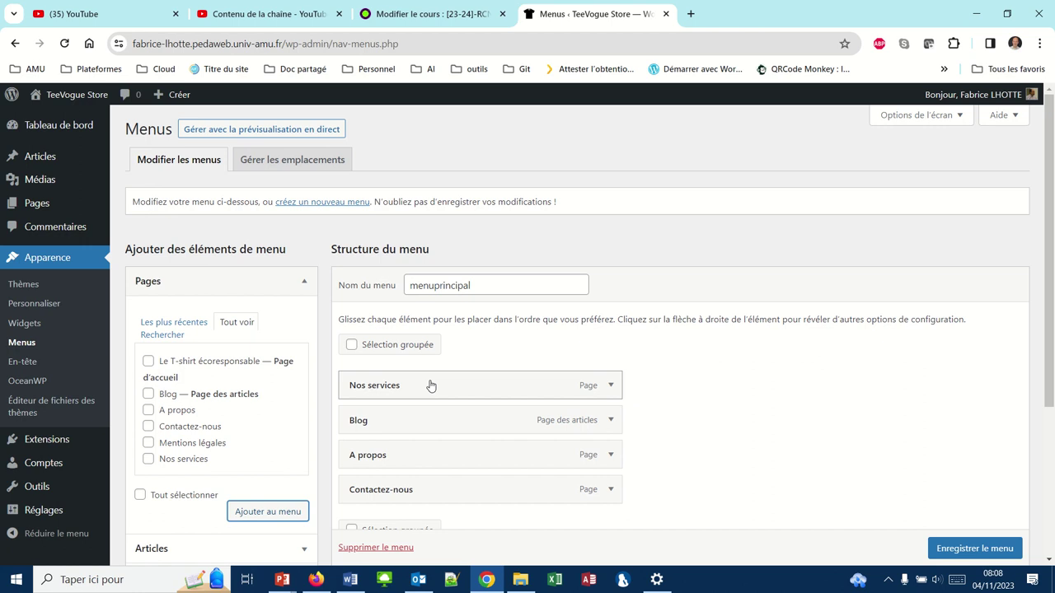
Add the Culture and People categories to the menu and nest both as sub-items under Blog
scroll(308, 446, down, 2)
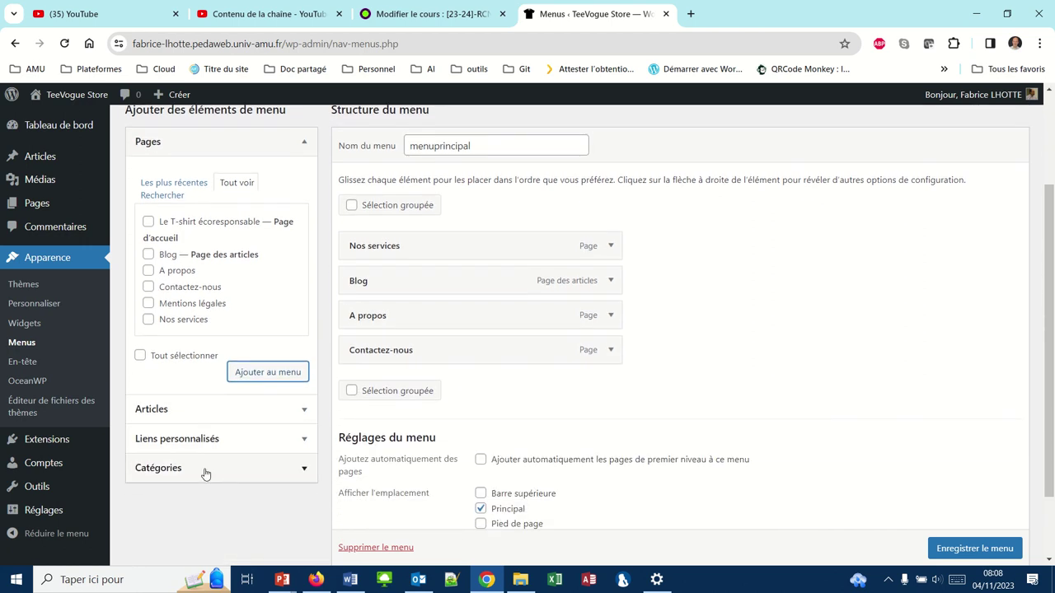
click(303, 468)
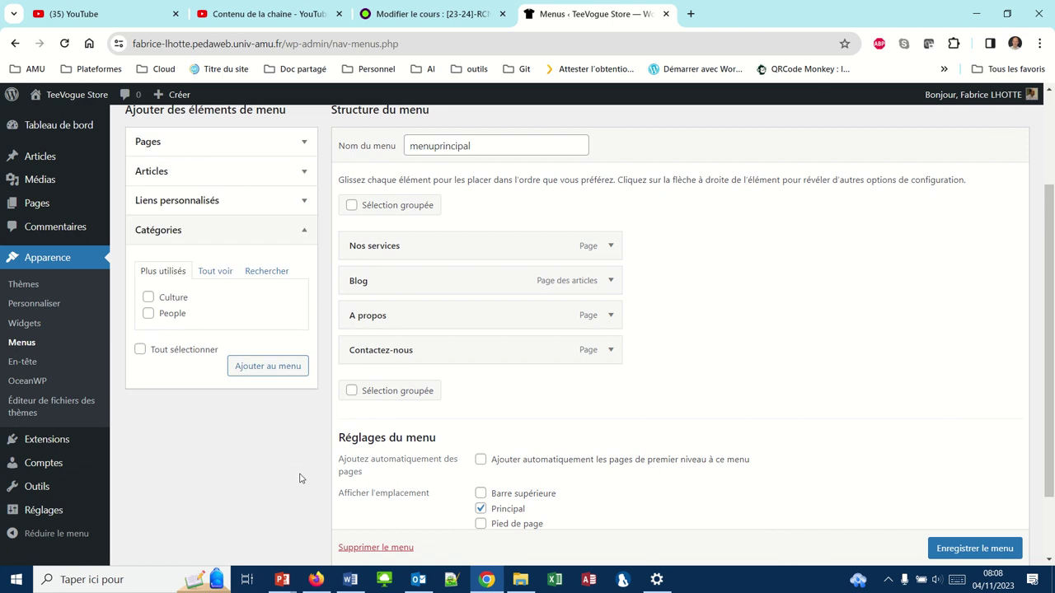
click(148, 297)
click(148, 315)
click(251, 367)
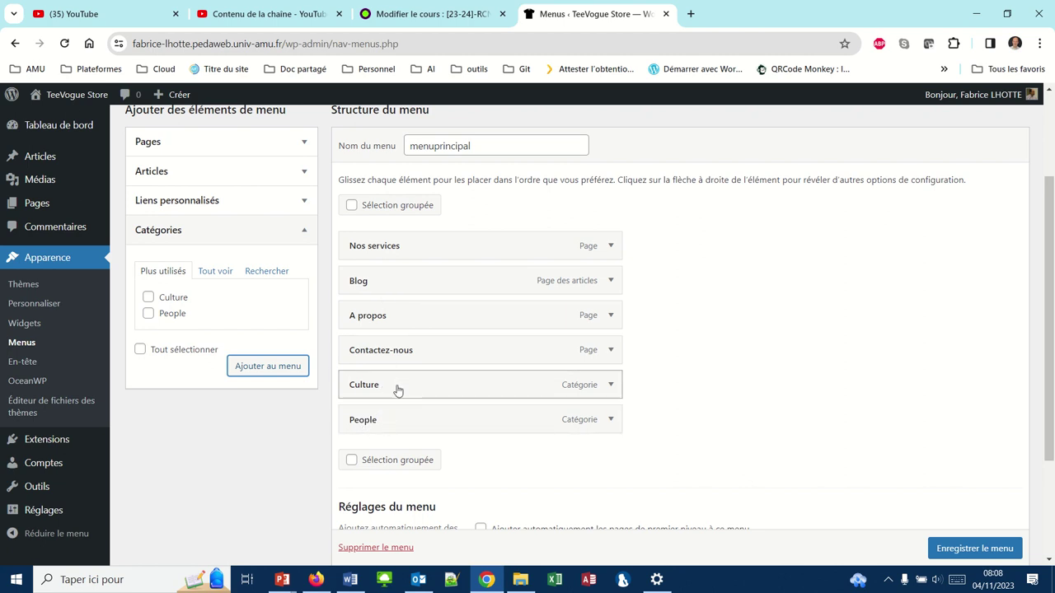
drag(395, 389, 426, 314)
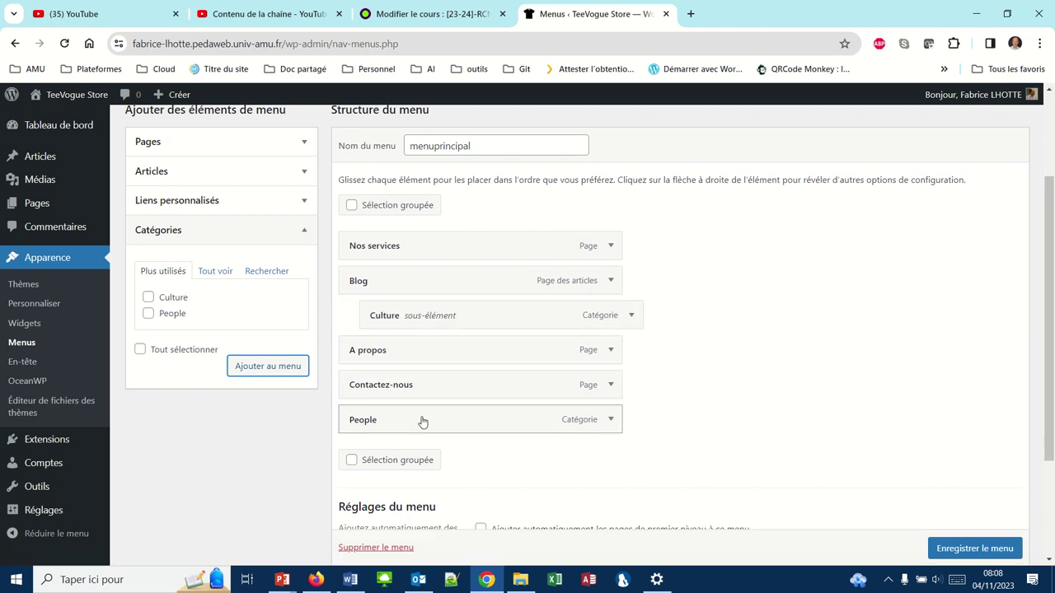
drag(422, 421, 440, 349)
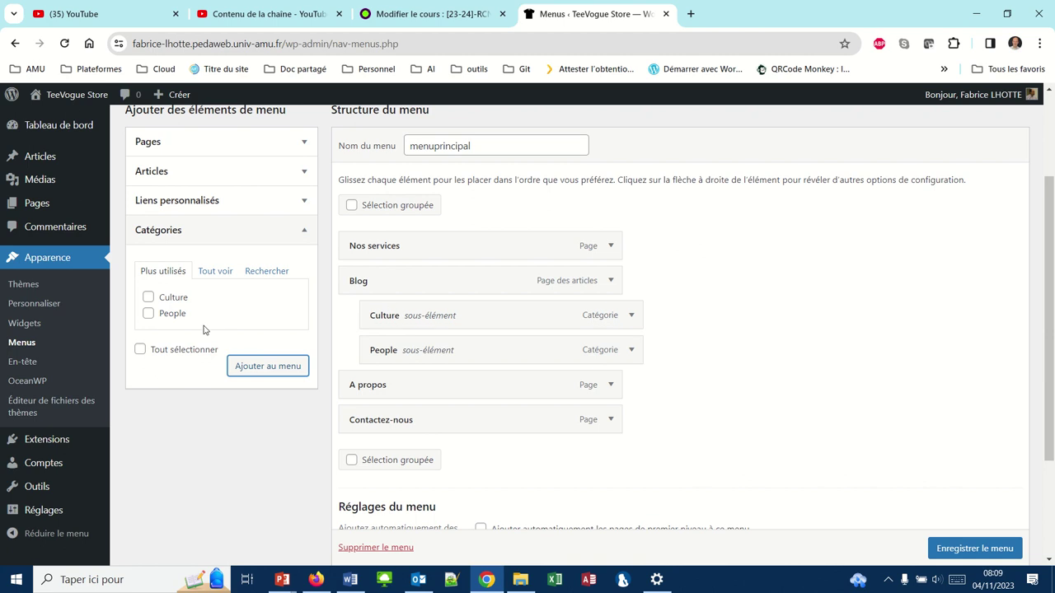
click(167, 206)
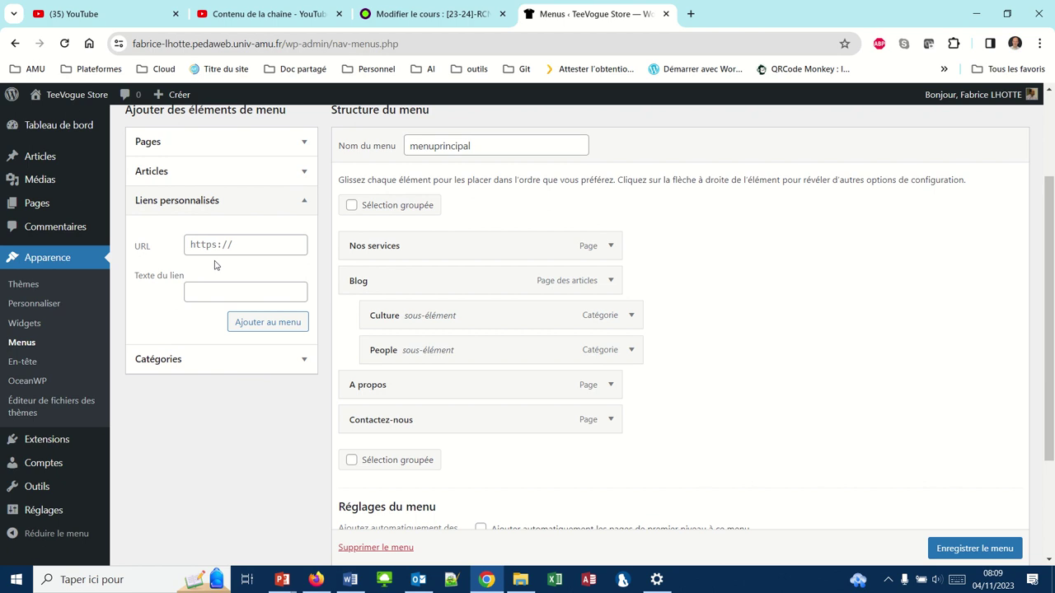
click(237, 246)
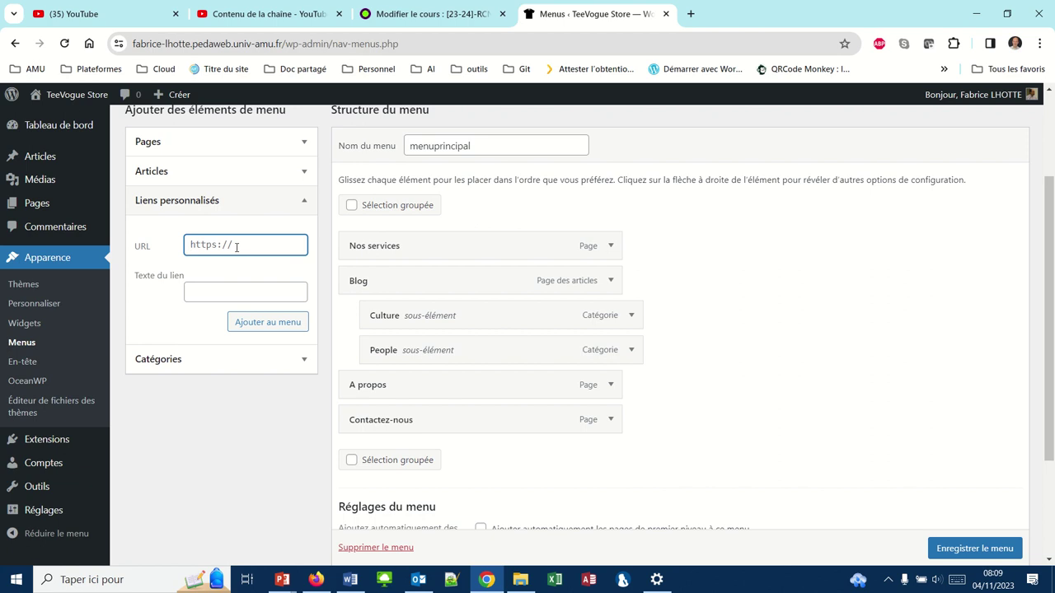
text(https://tee-klub.)
text(com)
click(235, 291)
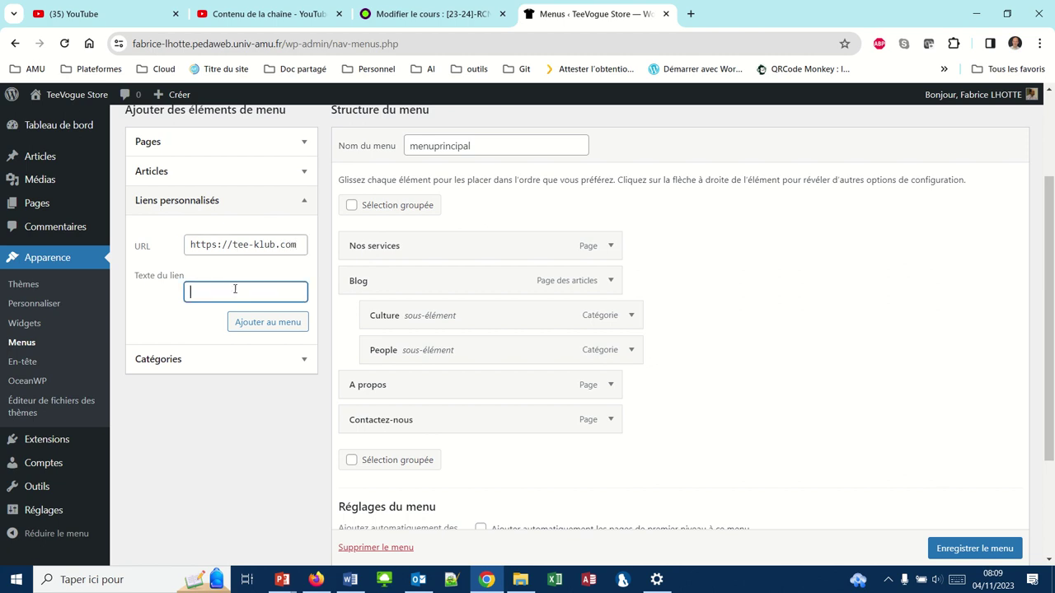
text(Tee-Klub)
click(245, 327)
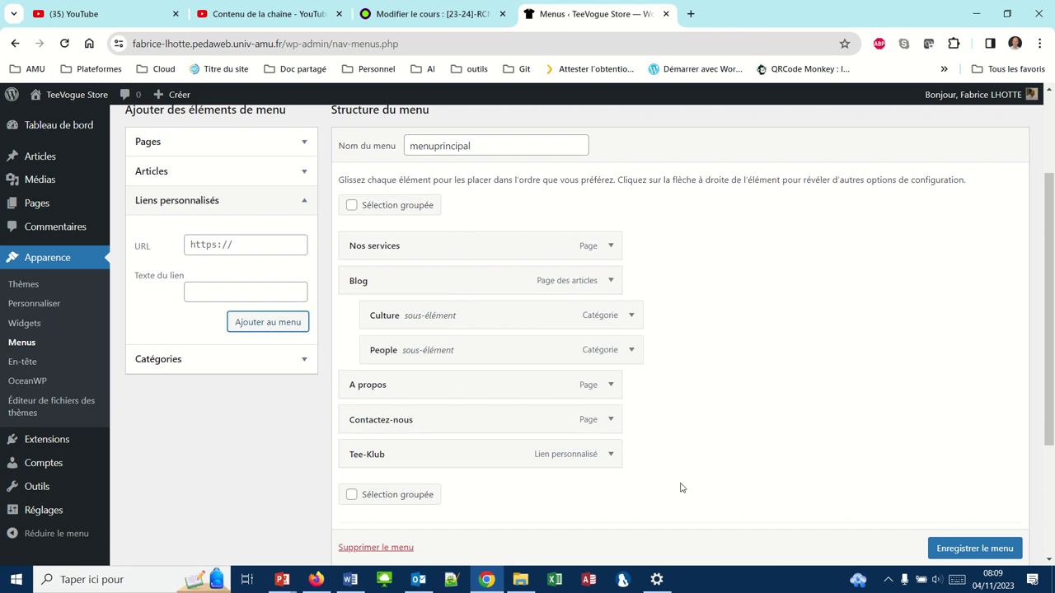
Examine the Tee-Klub item's settings and the screen options for advanced menu properties
click(610, 458)
scroll(681, 449, down, 1)
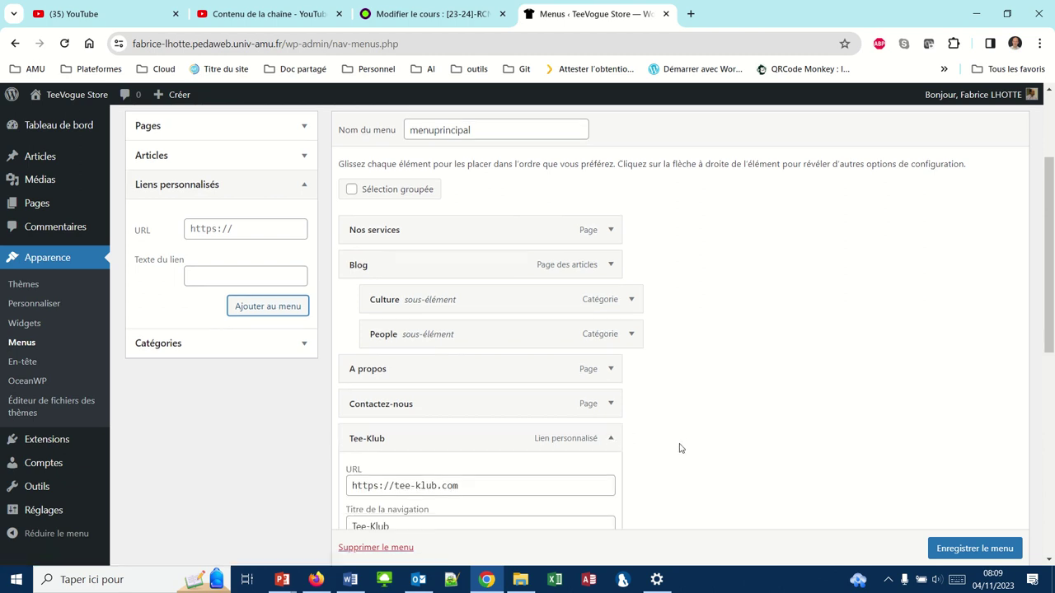
scroll(680, 448, down, 2)
scroll(681, 448, down, 1)
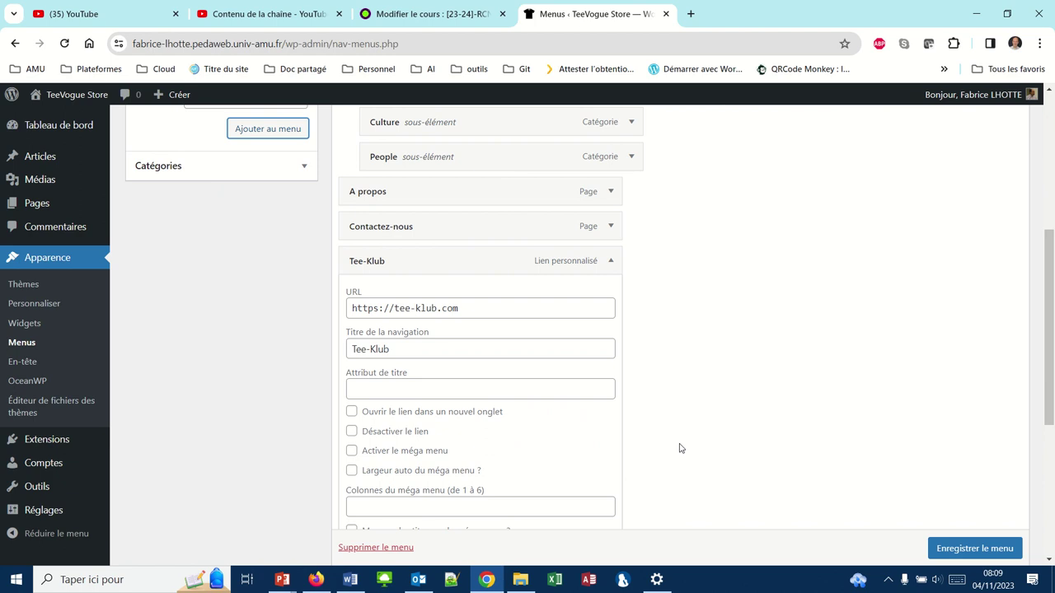
scroll(681, 448, up, 4)
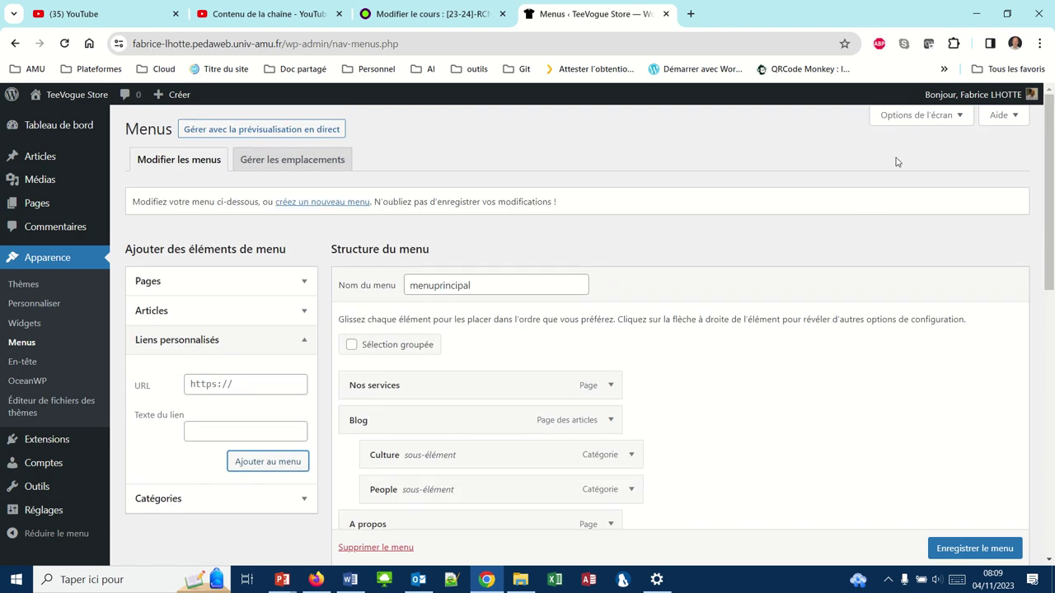
click(909, 115)
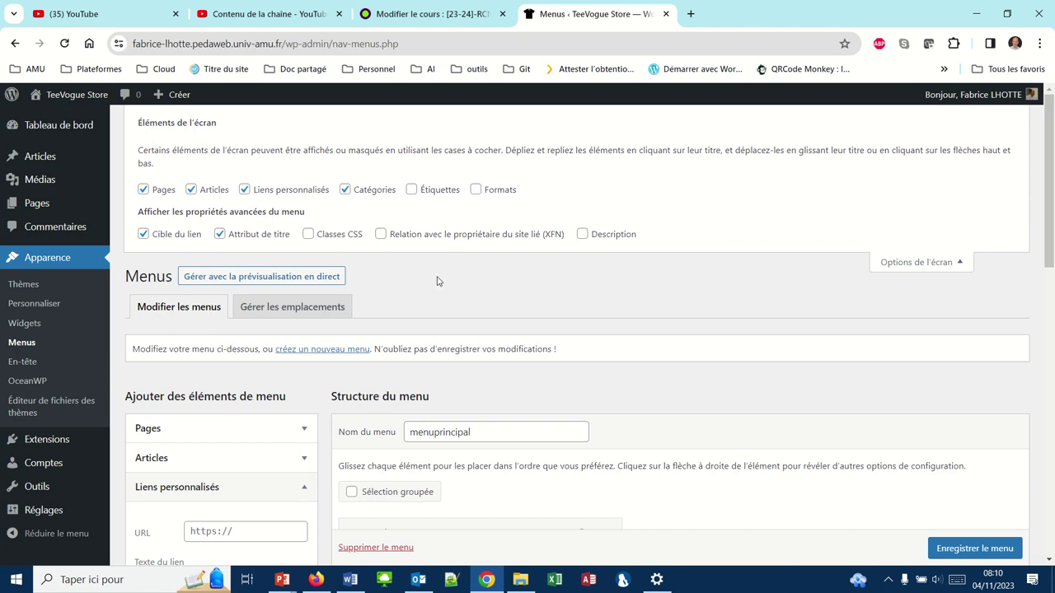
Set Tee-Klub's title attribute to "Notre partenaire depuis toujours", make its link open in a new tab, and save the menu
scroll(480, 290, down, 4)
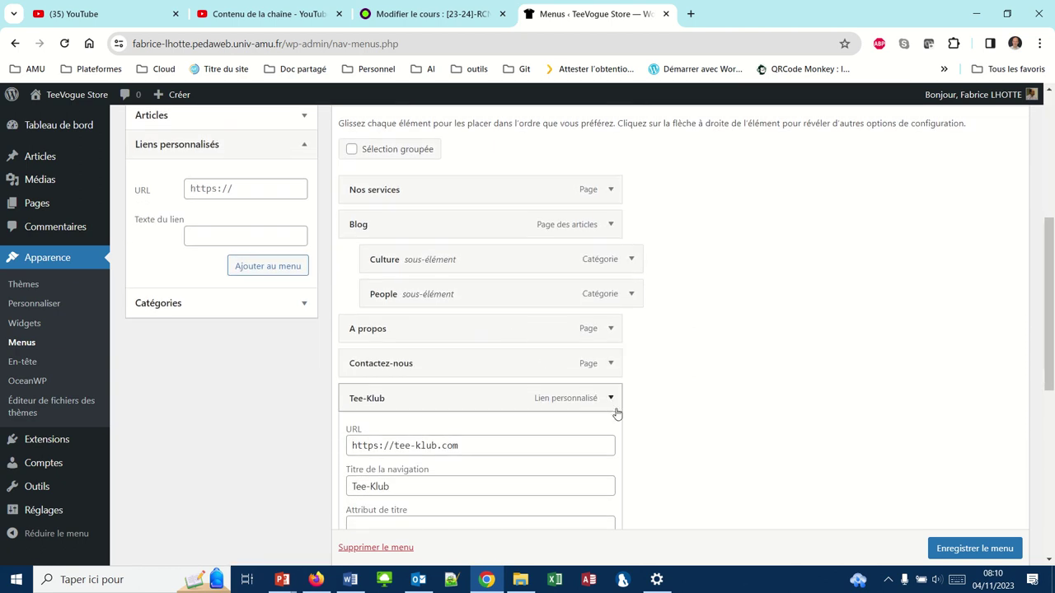
click(611, 398)
click(610, 398)
scroll(523, 418, down, 2)
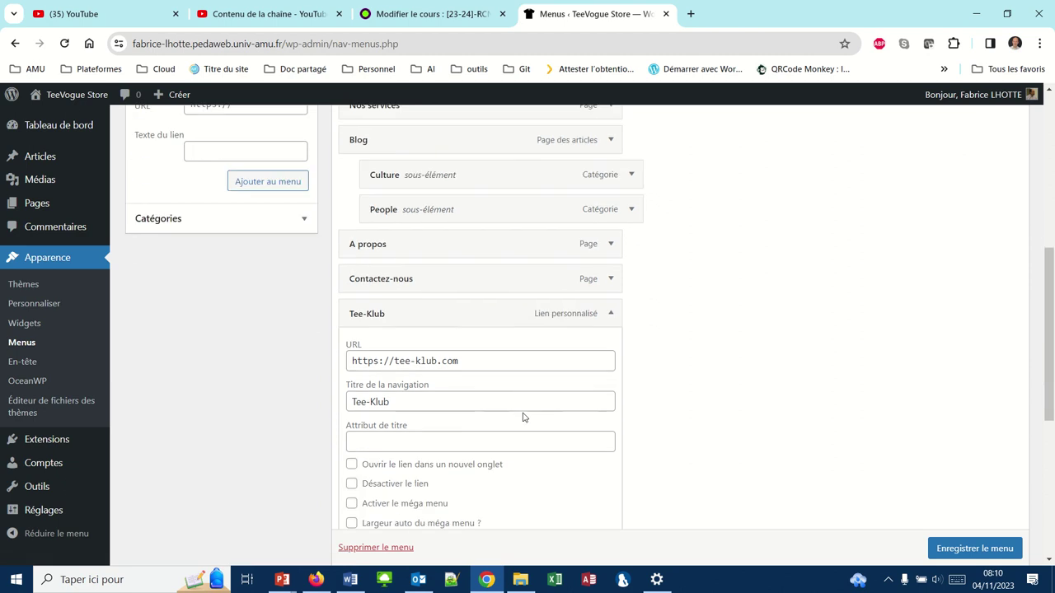
click(480, 398)
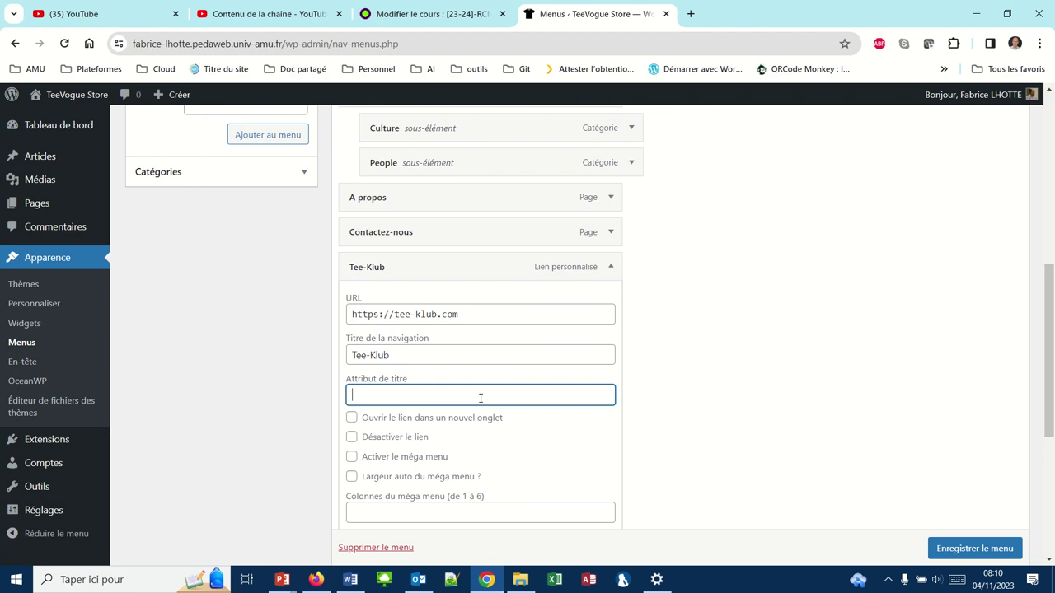
text(Notre partenaire depuis toujours)
click(351, 418)
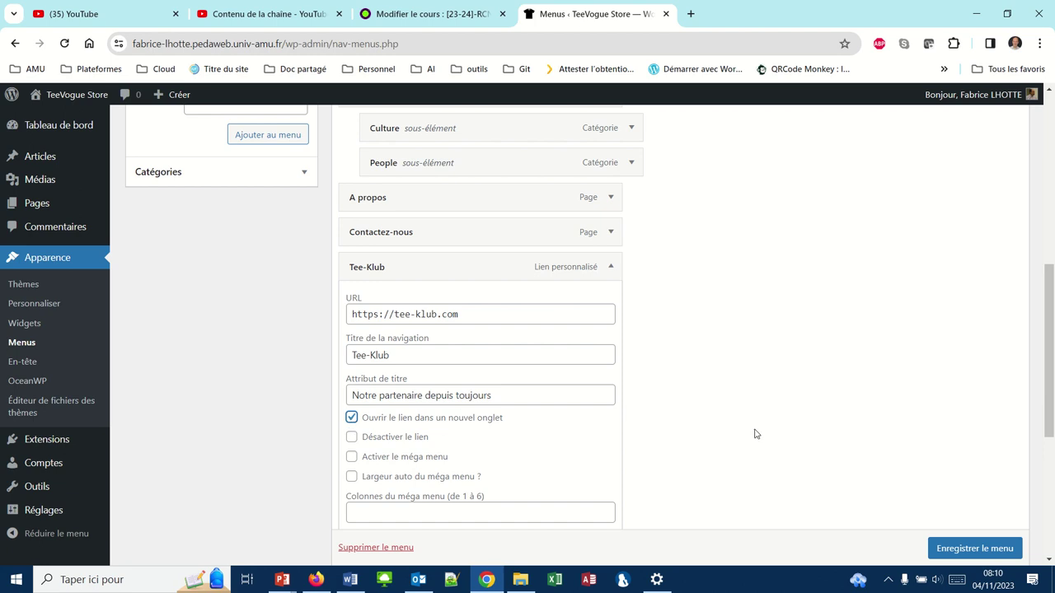
scroll(949, 551, down, 1)
click(949, 550)
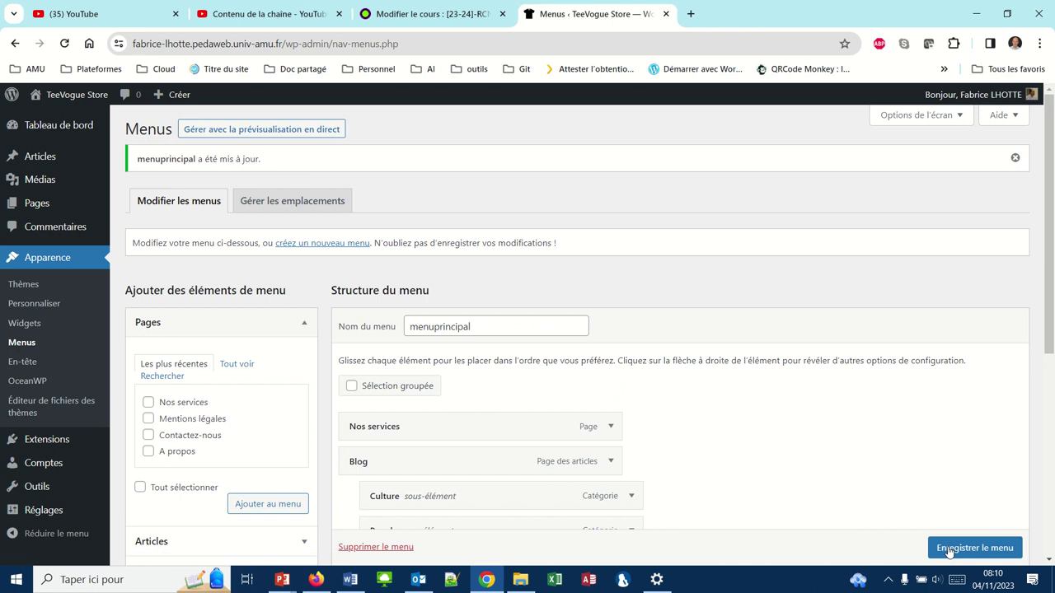
Save the theme's menu locations with menuprincipal assigned to Principal
click(295, 212)
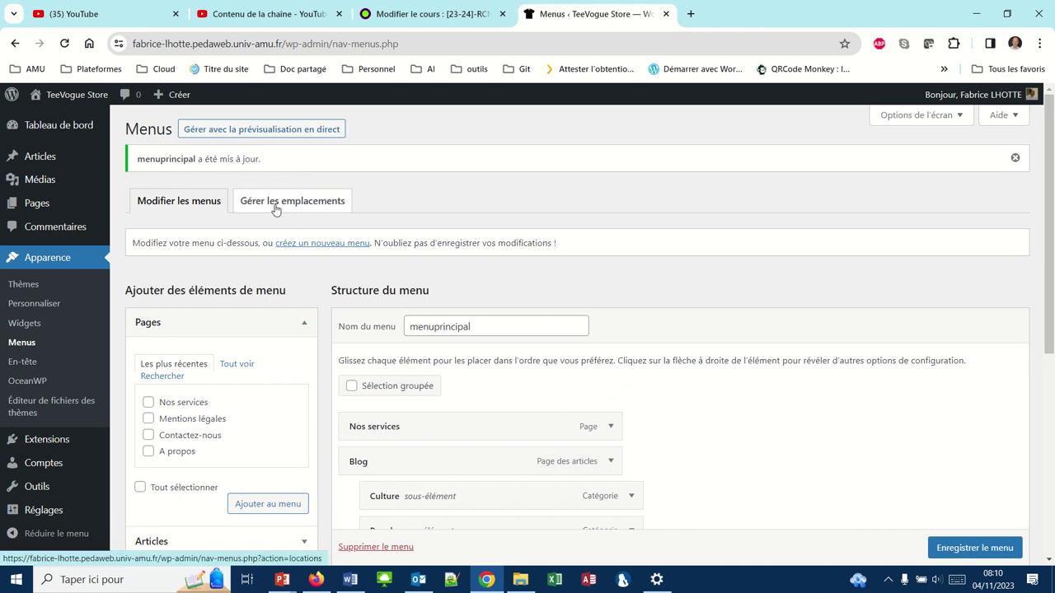
click(276, 206)
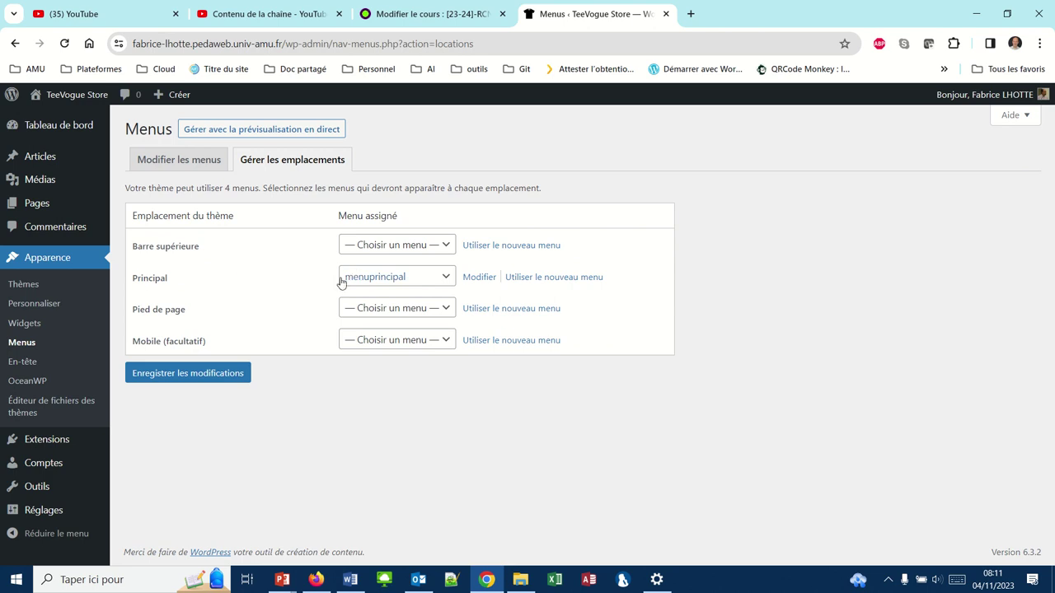
click(210, 372)
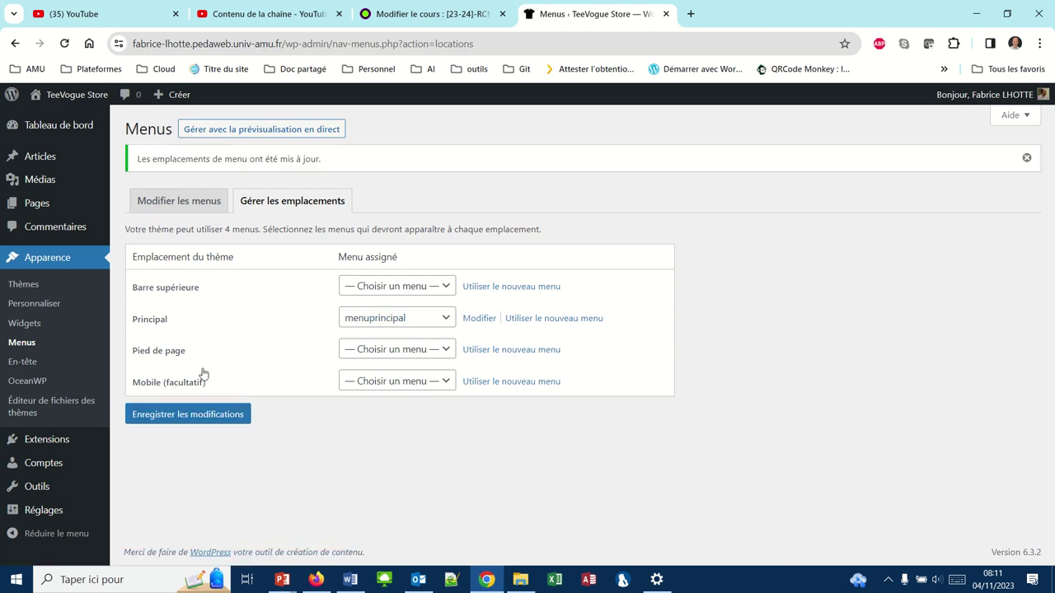
Switch to Firefox, reload the TeeVogue Store home page, and view the Blog submenu in the site's navigation
click(318, 581)
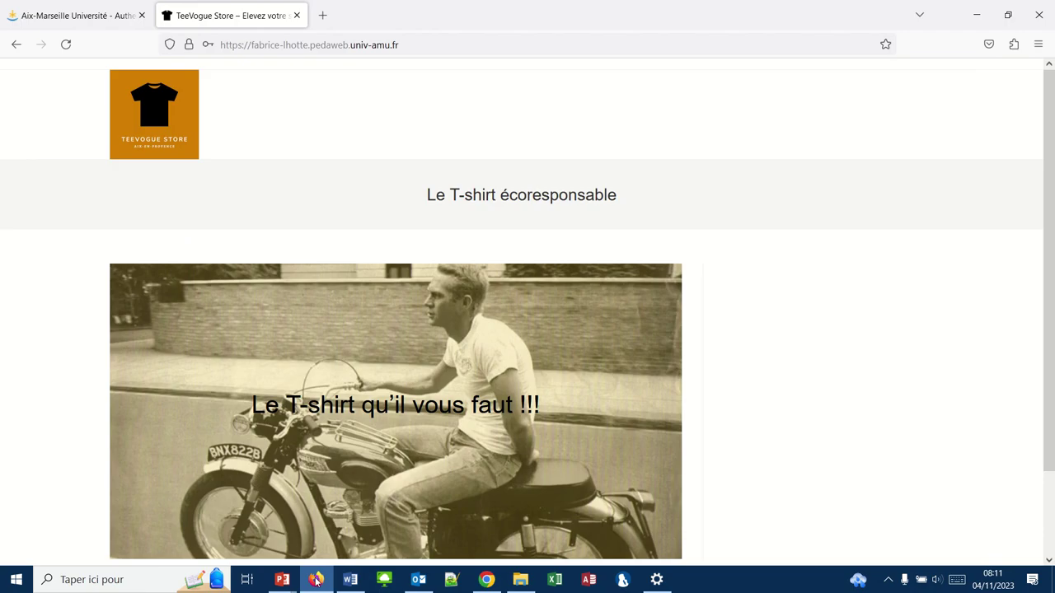
click(65, 48)
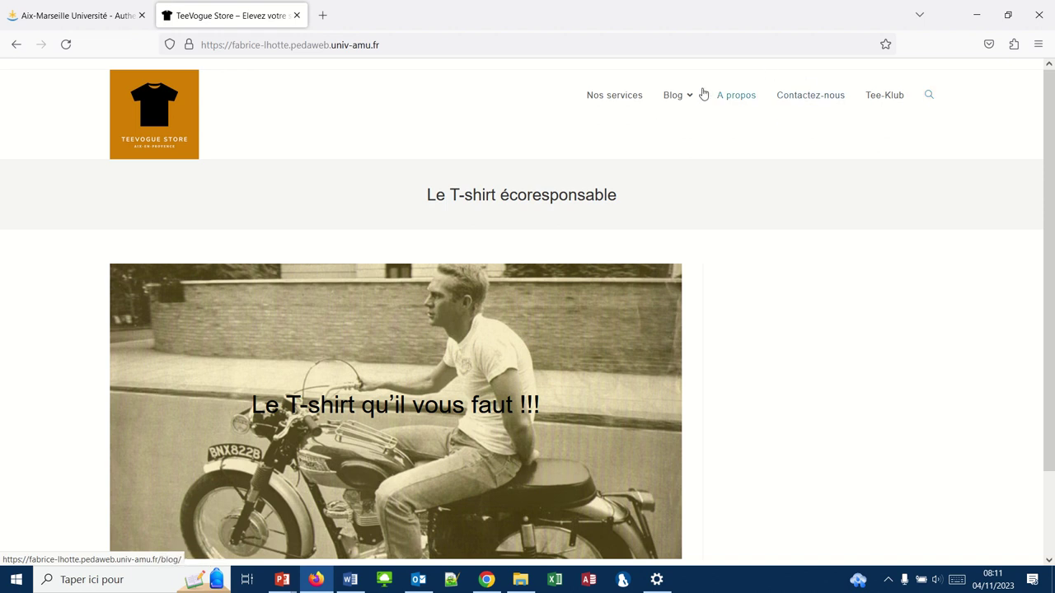
mouse_move(696, 98)
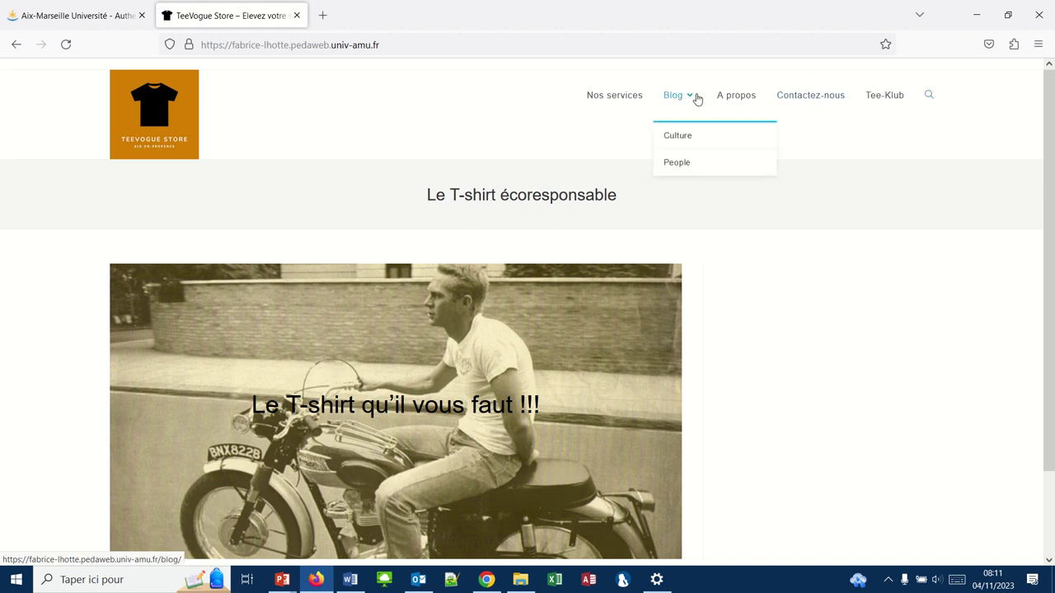
Open the Culture category from the Blog submenu and look through the posts on its page
click(676, 135)
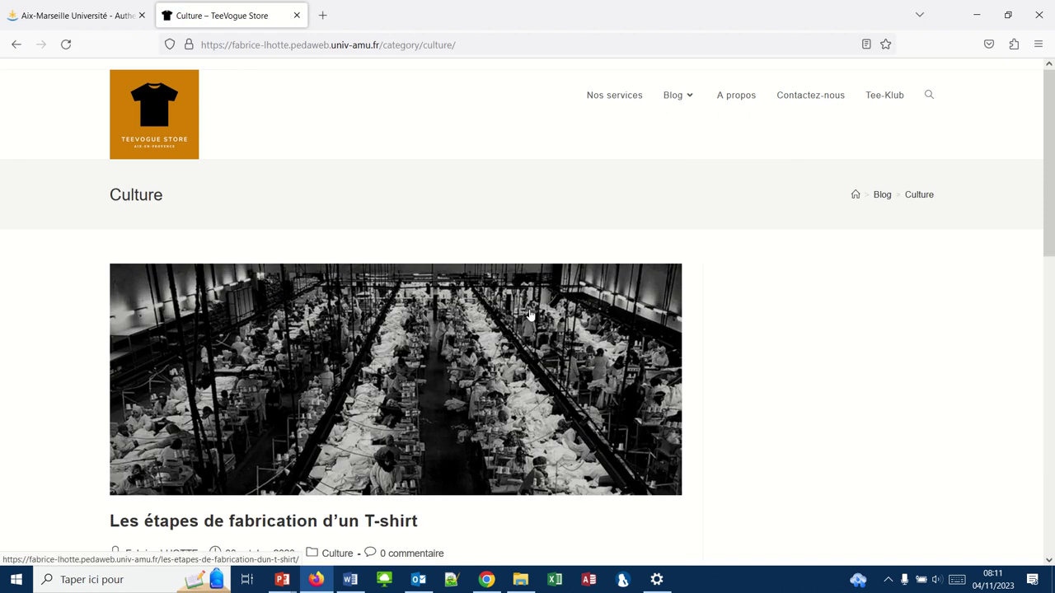
scroll(530, 313, down, 5)
scroll(529, 314, down, 6)
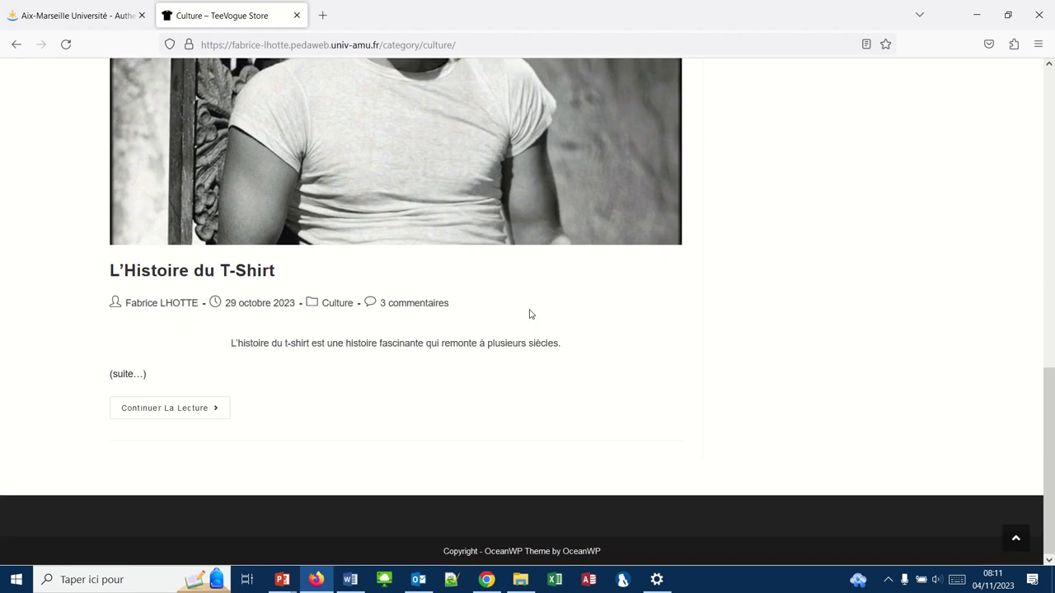
scroll(529, 313, up, 8)
scroll(529, 313, up, 3)
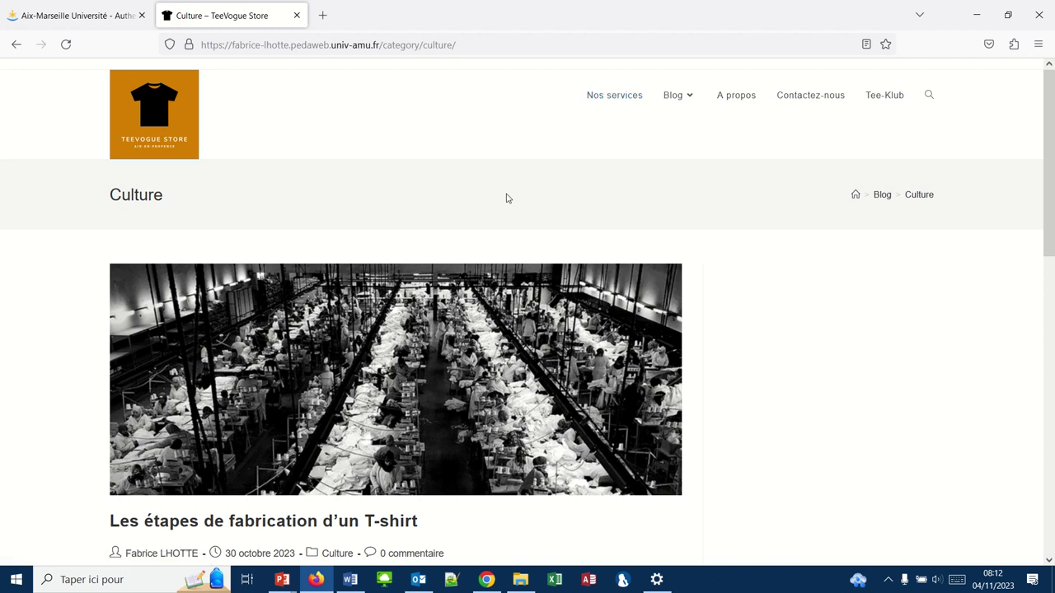
Switch to Chrome and create a new WordPress menu named menupied
click(489, 581)
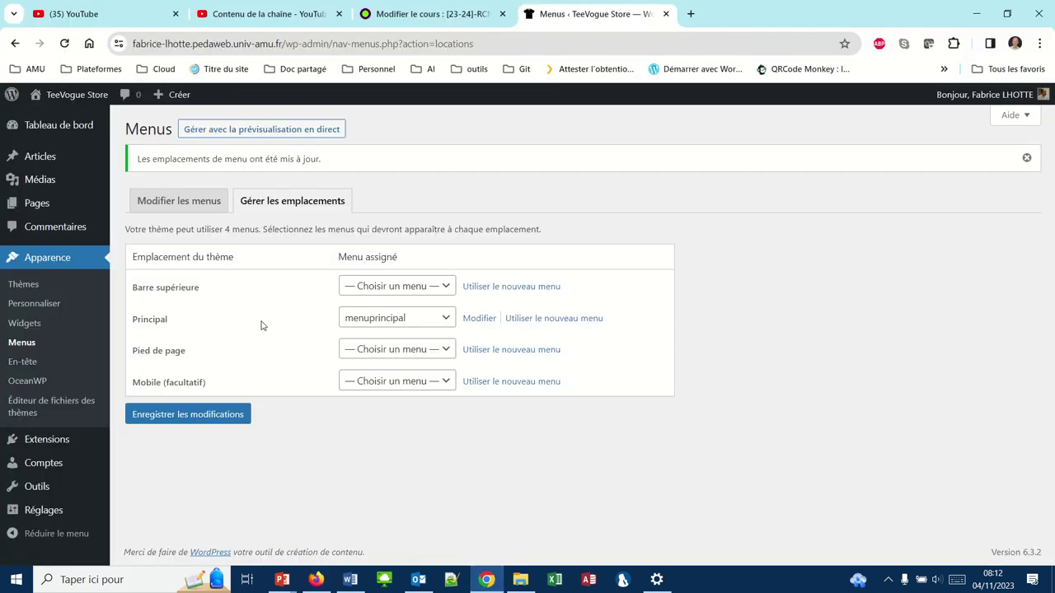
click(177, 204)
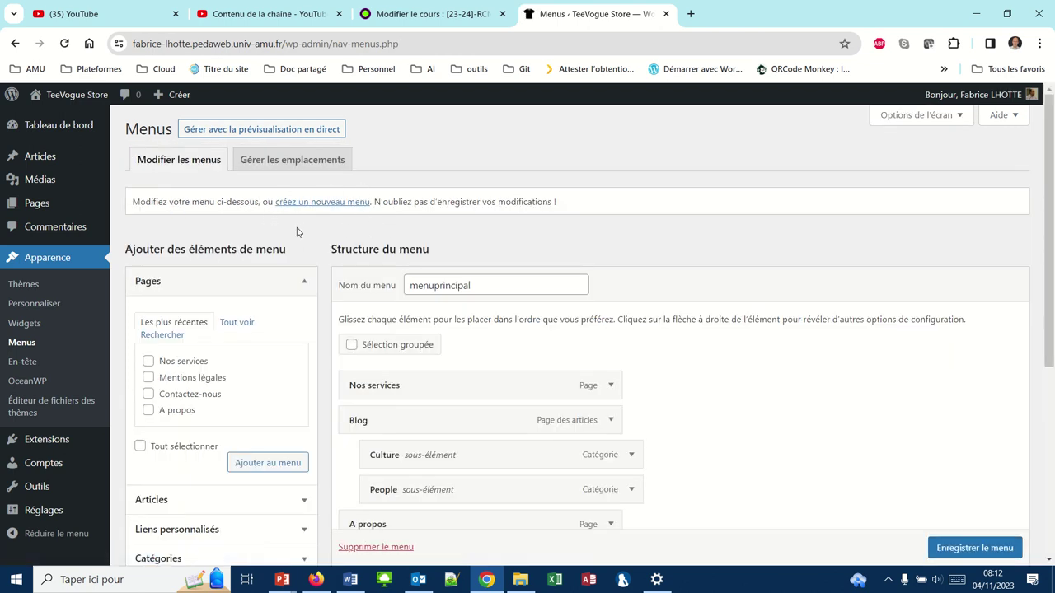
click(337, 206)
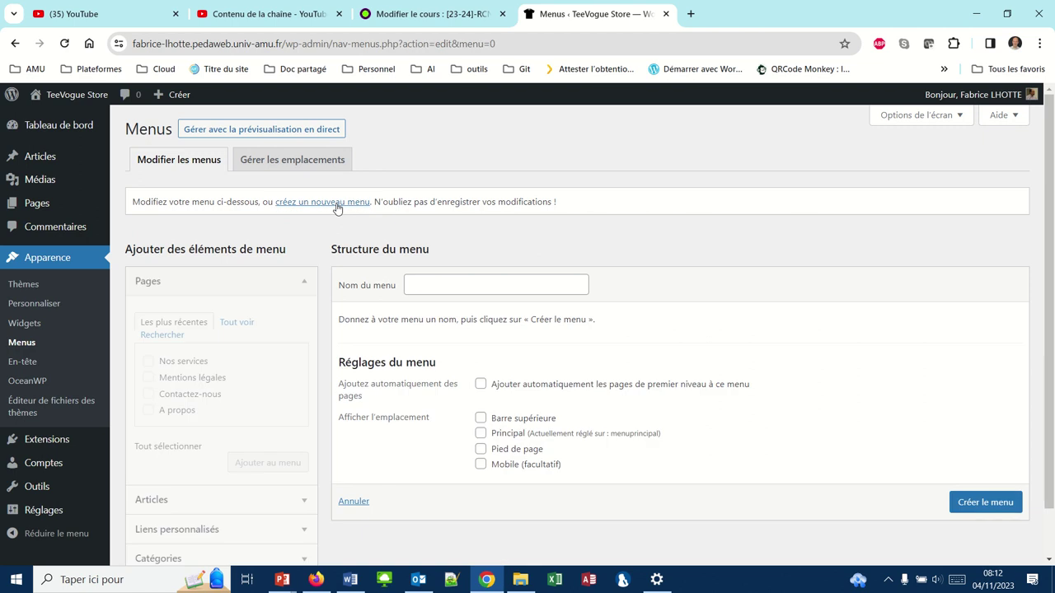
click(425, 288)
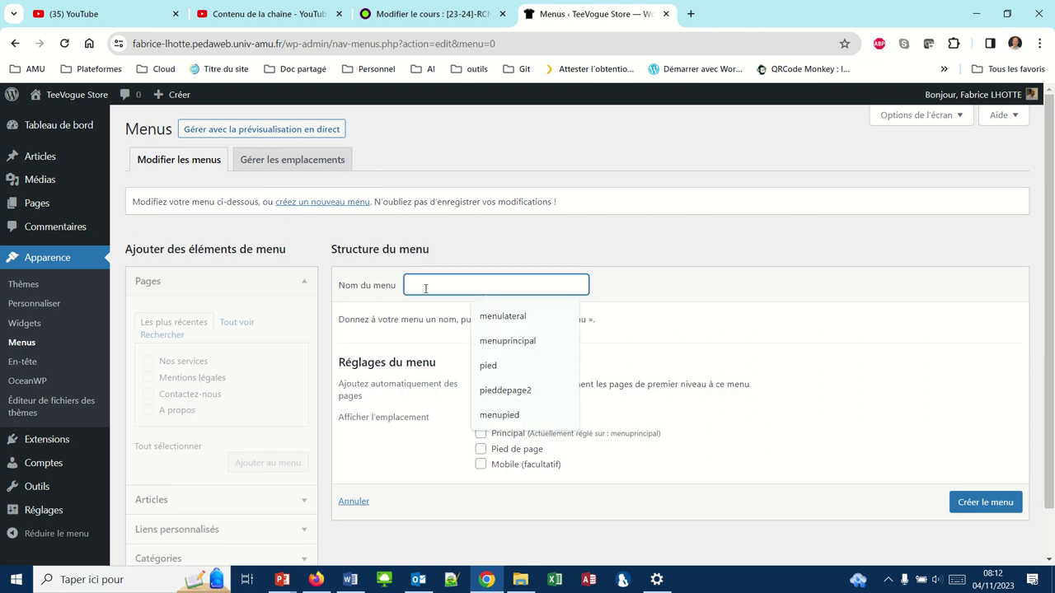
click(499, 415)
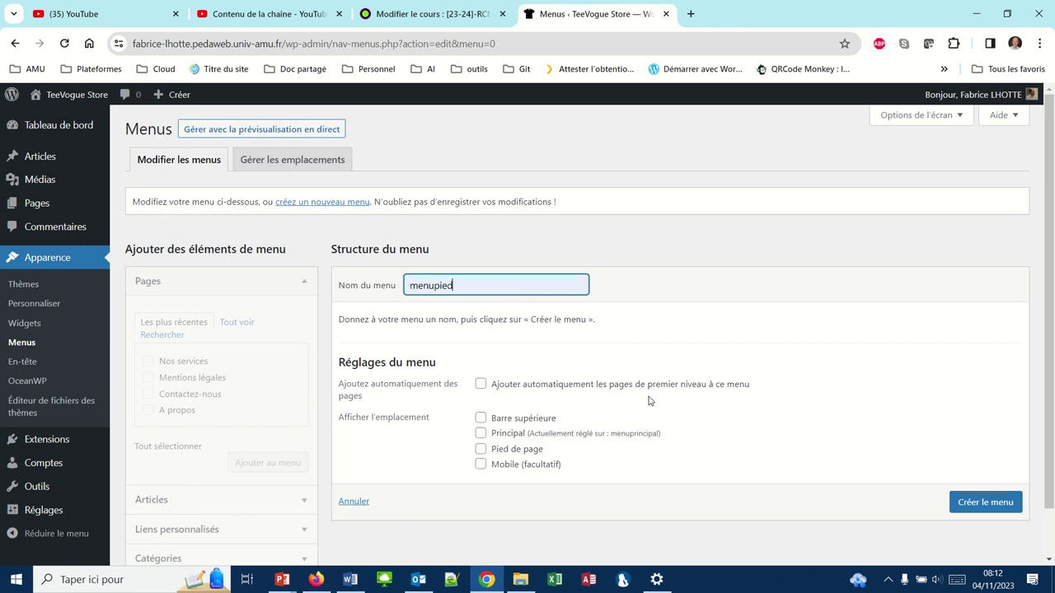
click(986, 503)
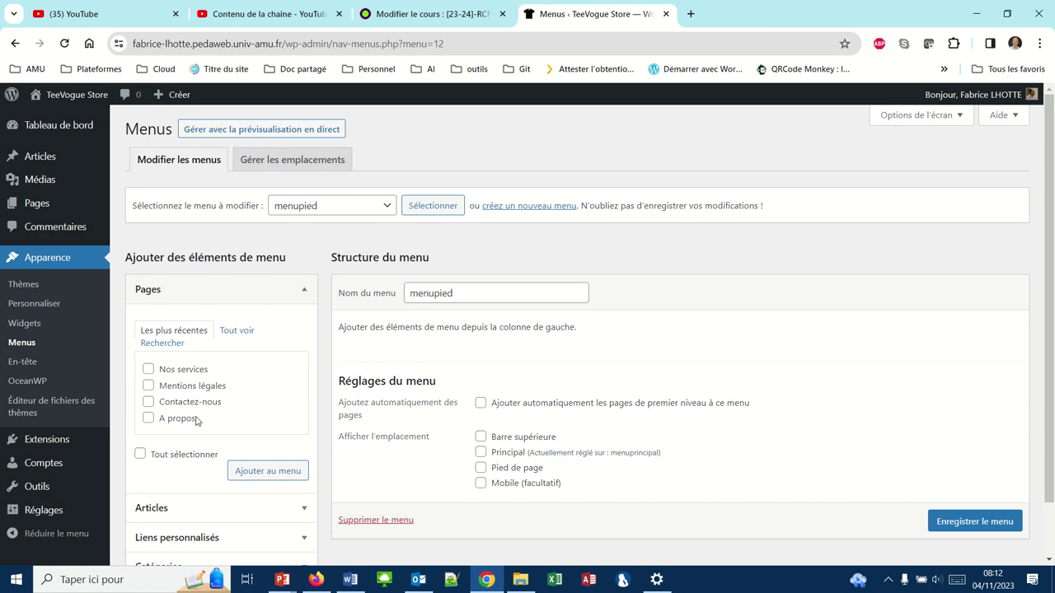
Add the Mentions légales page to the menupied menu and save it
click(148, 385)
click(271, 477)
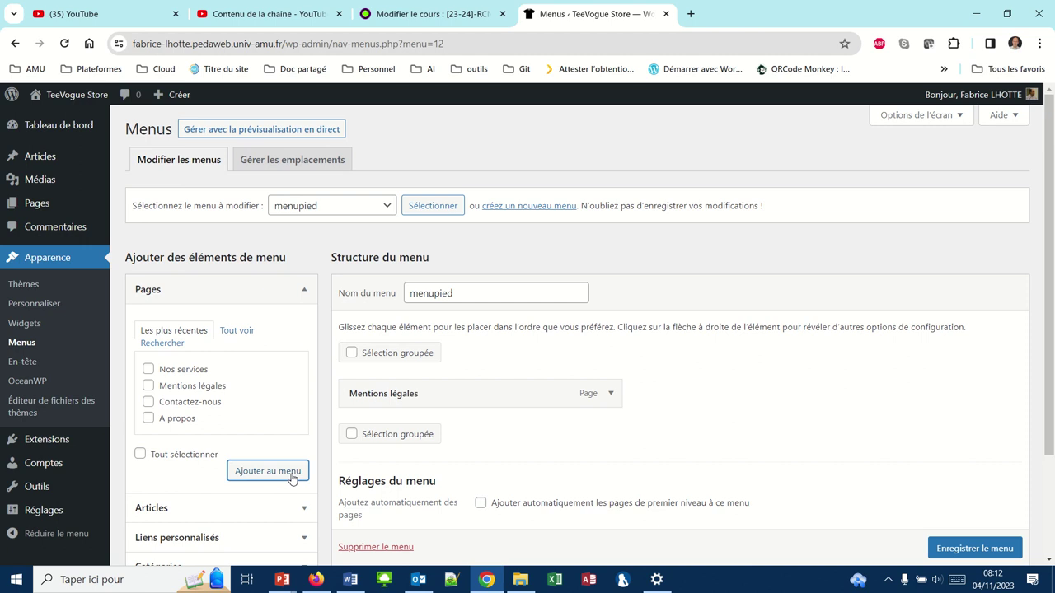
click(974, 549)
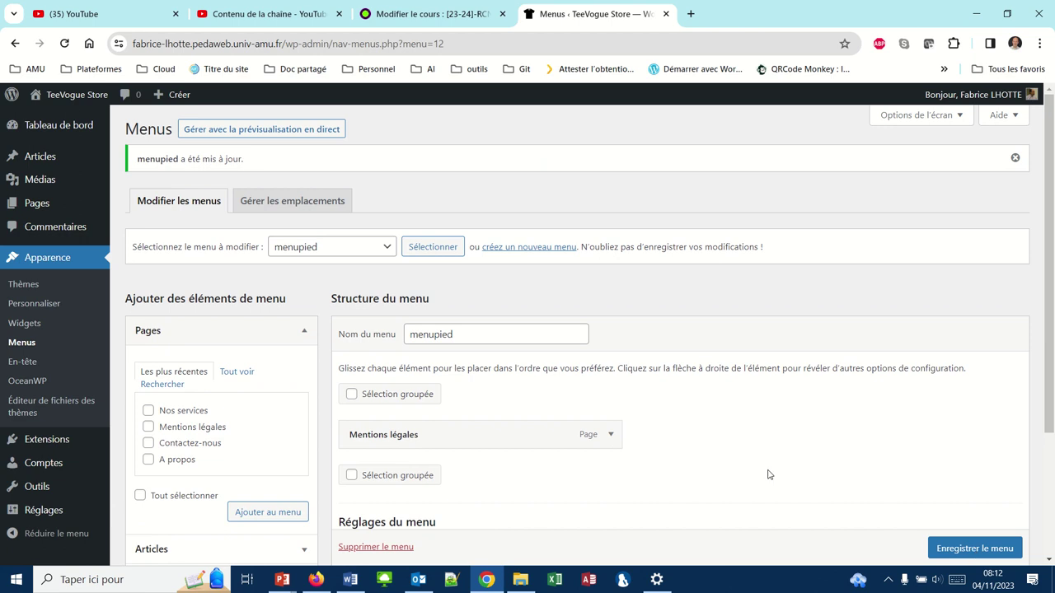
Assign menupied to the Pied de page display location and save the menu
scroll(768, 475, down, 2)
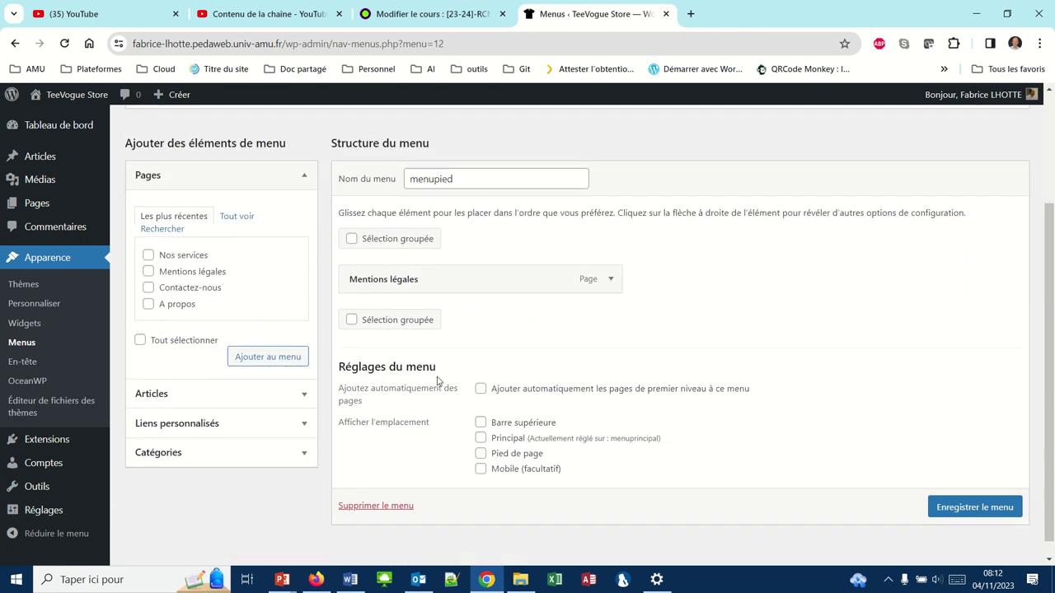
click(482, 454)
click(955, 508)
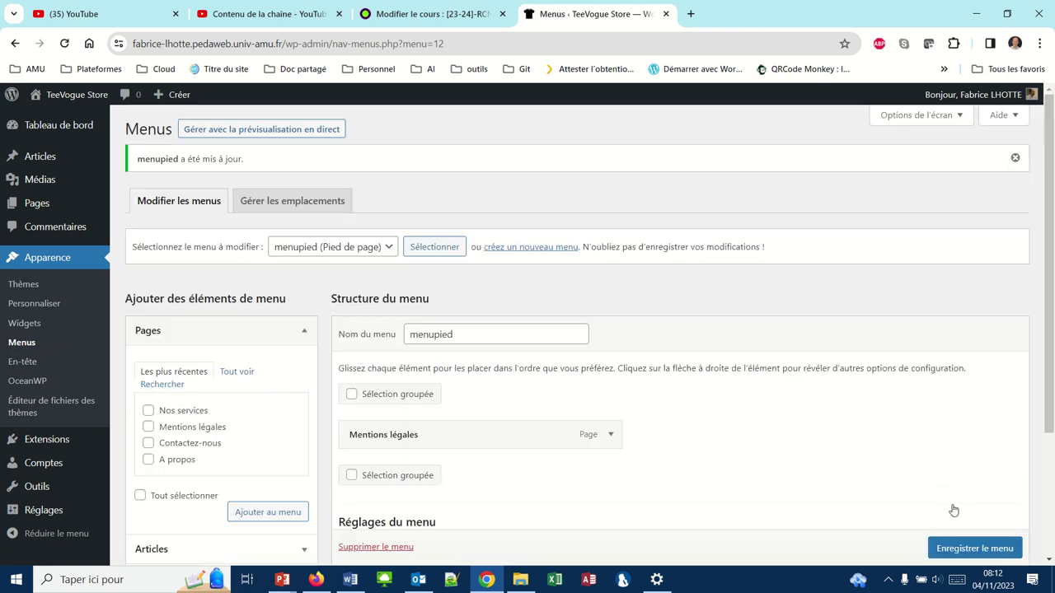
Switch to Firefox, reload the store's Culture page, and check the footer for the new menu
click(328, 583)
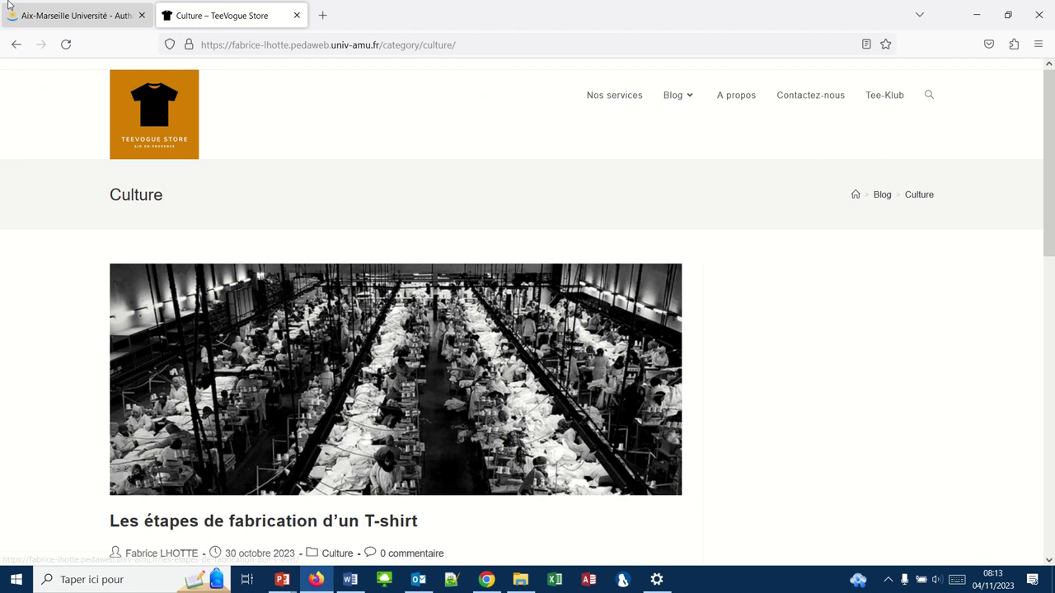
click(28, 18)
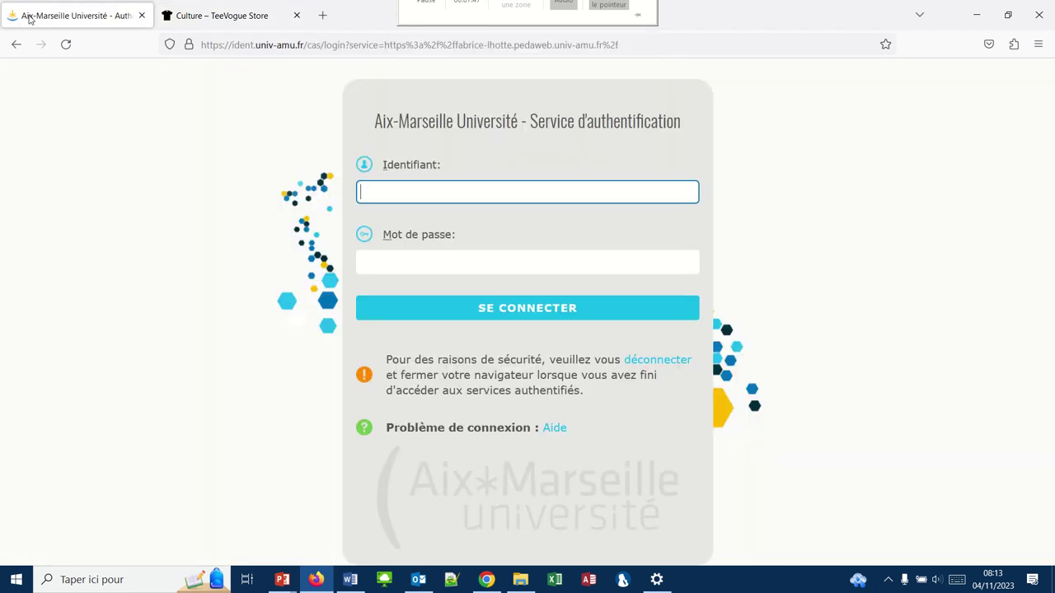
click(189, 19)
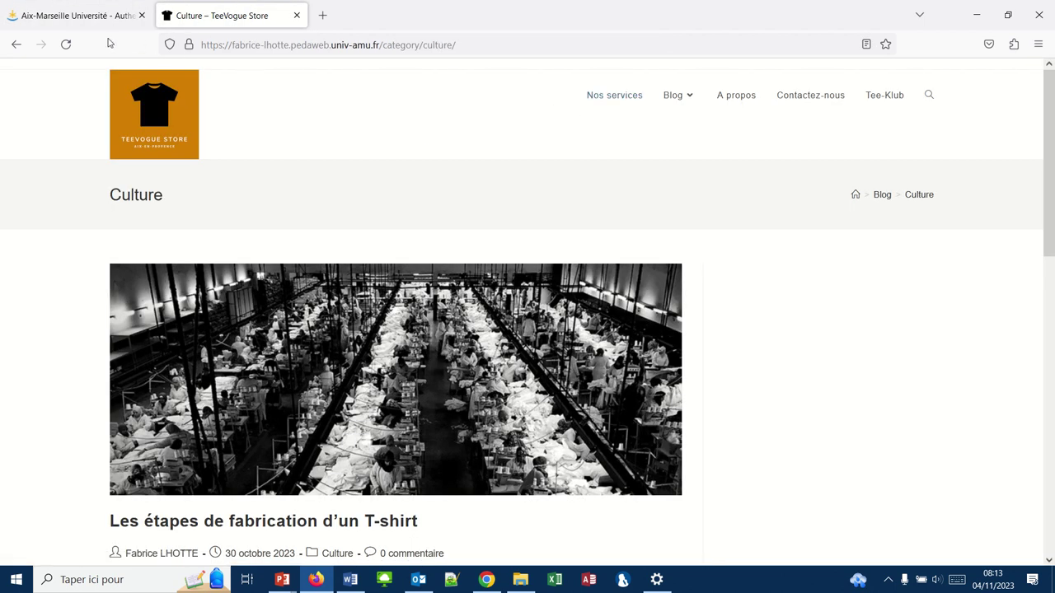
click(65, 44)
scroll(375, 223, down, 5)
scroll(375, 223, down, 5)
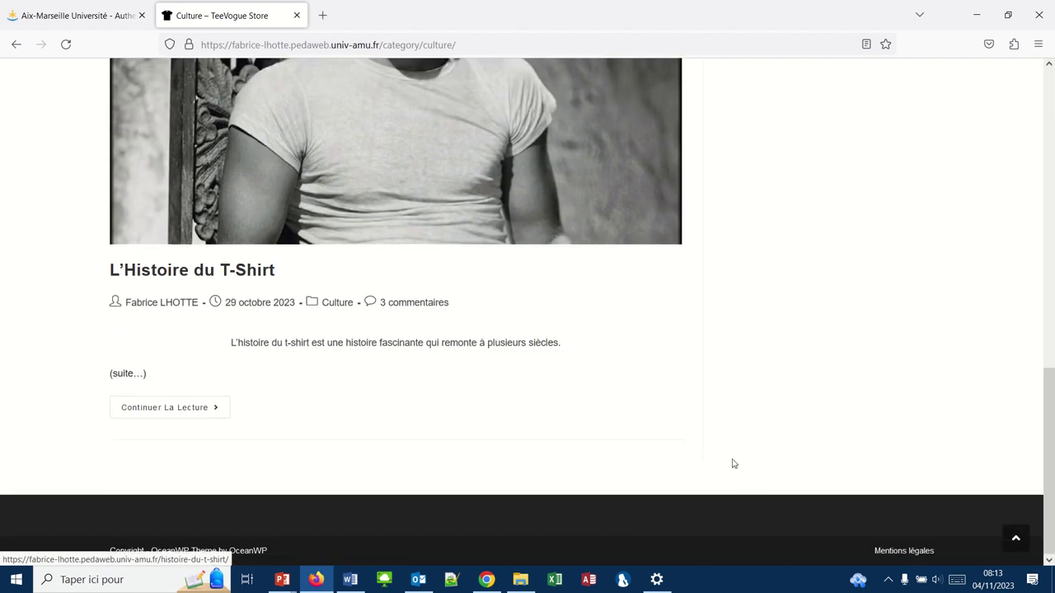
Open the Mentions légales page from the footer menu and look through its content
click(900, 553)
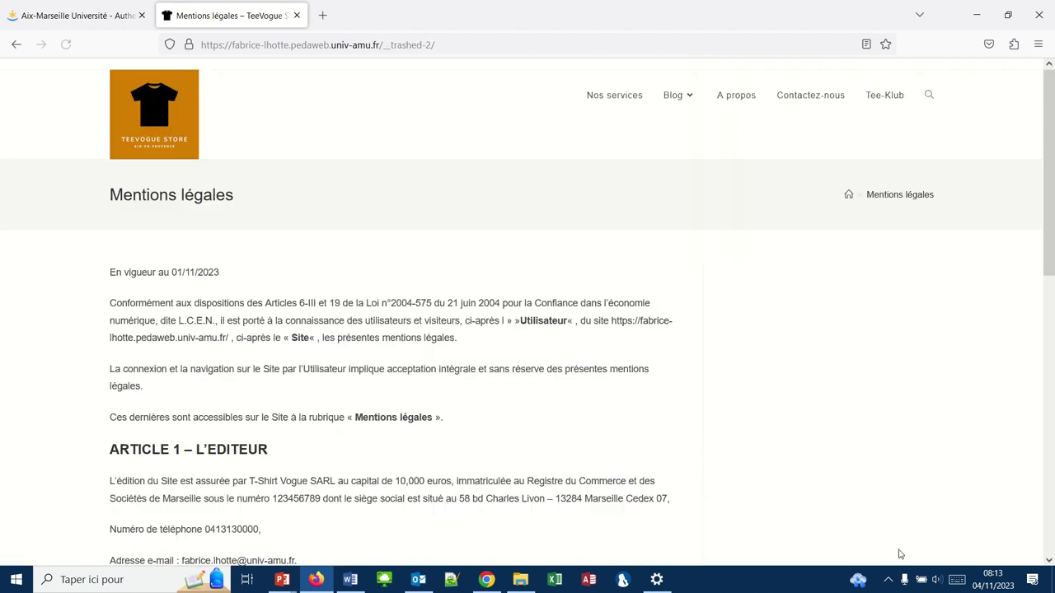
scroll(544, 361, down, 2)
scroll(536, 361, down, 7)
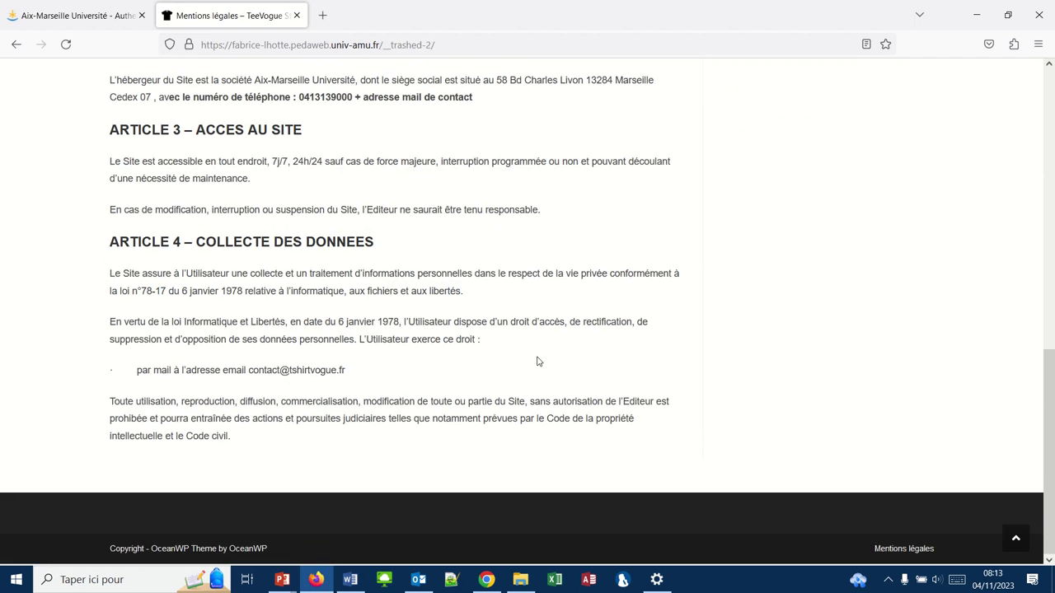
scroll(538, 361, up, 7)
scroll(537, 361, up, 2)
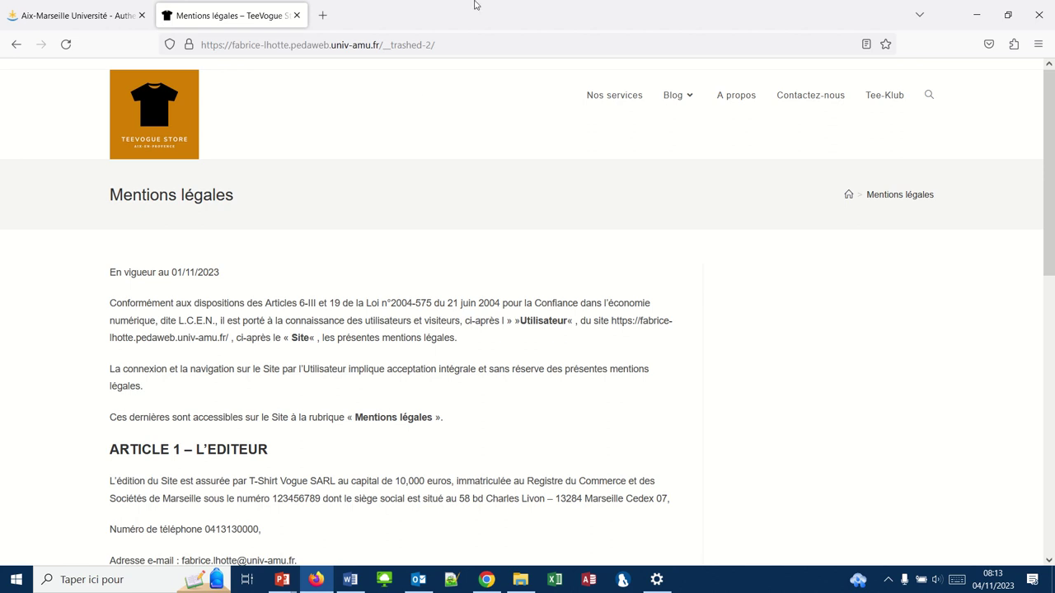
mouse_move(430, 5)
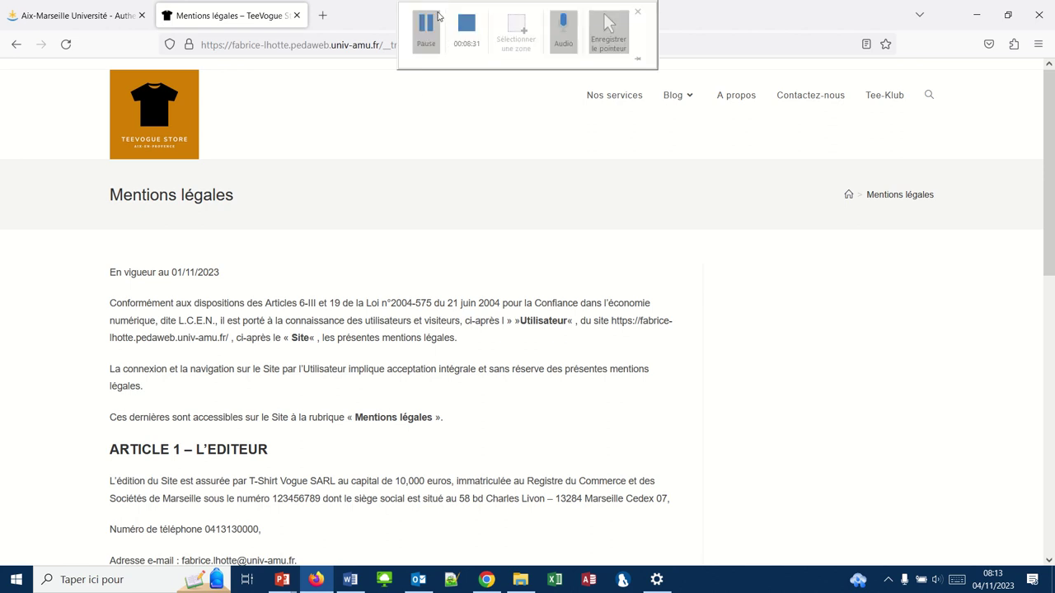